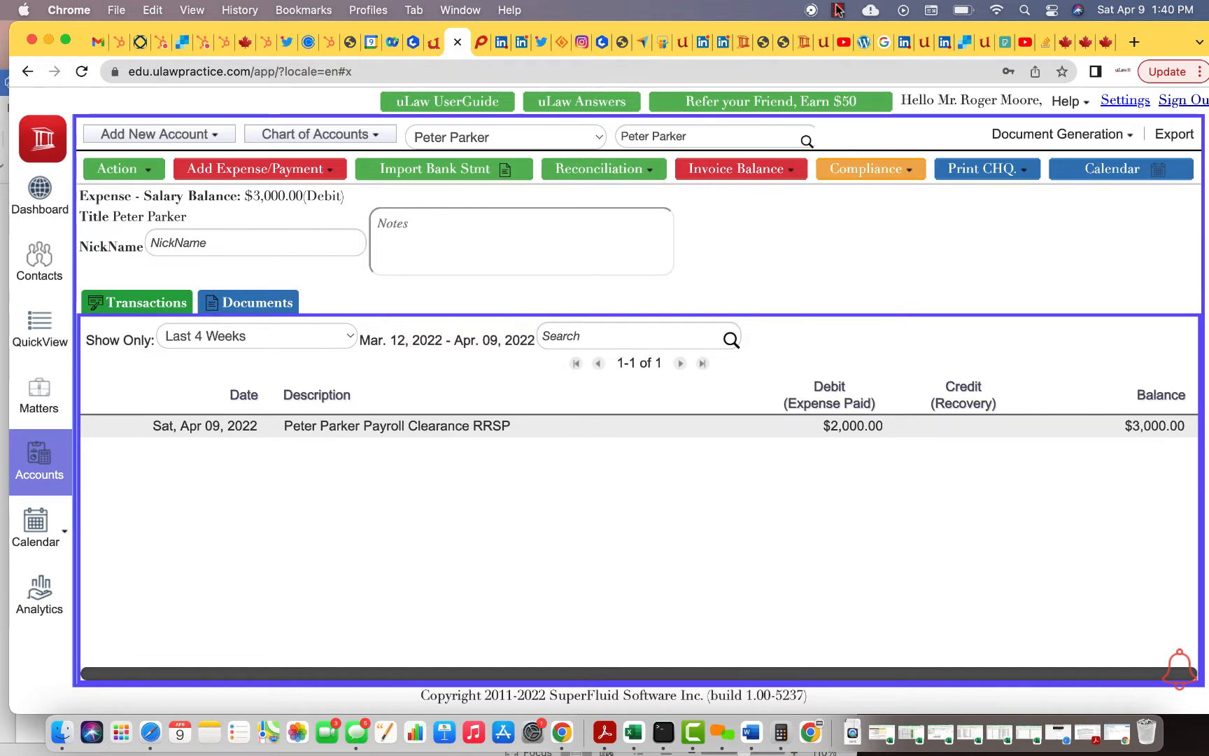
# Start a CRA salary calculation for Ontario, monthly pay, pay date 2022-05-01, and advance past Step 1
pyautogui.click(1063, 43)
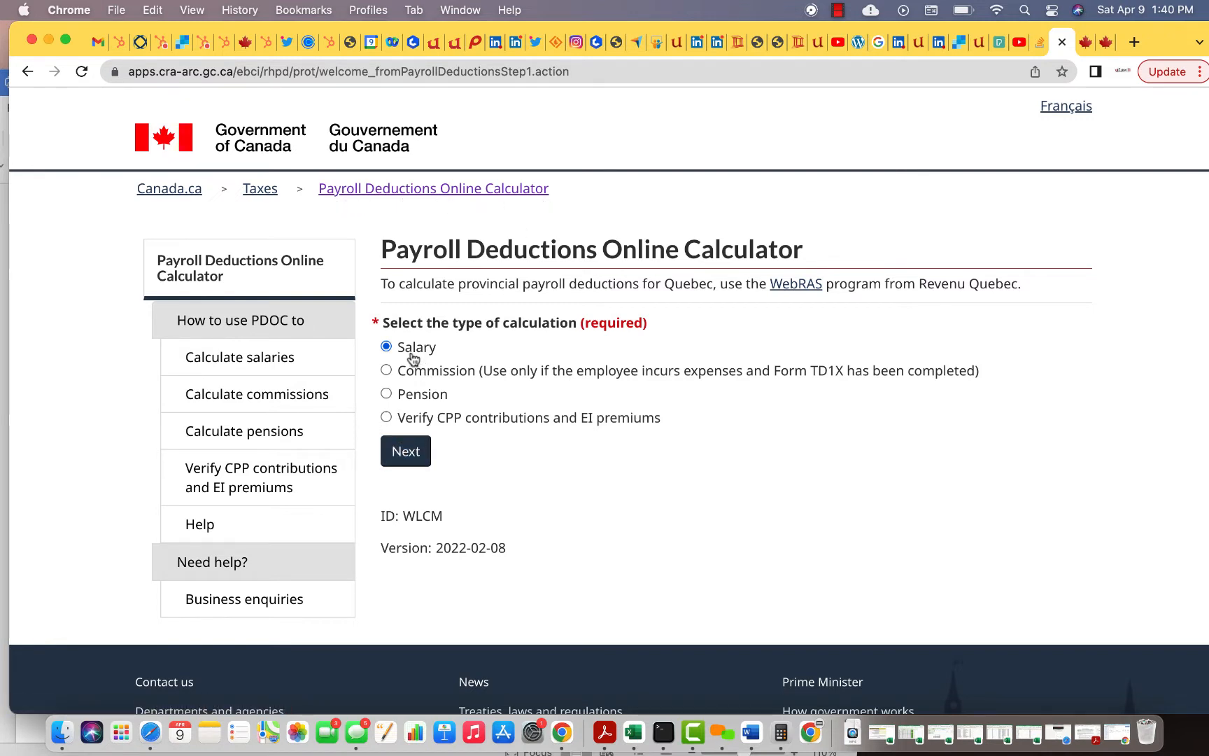
pyautogui.click(406, 452)
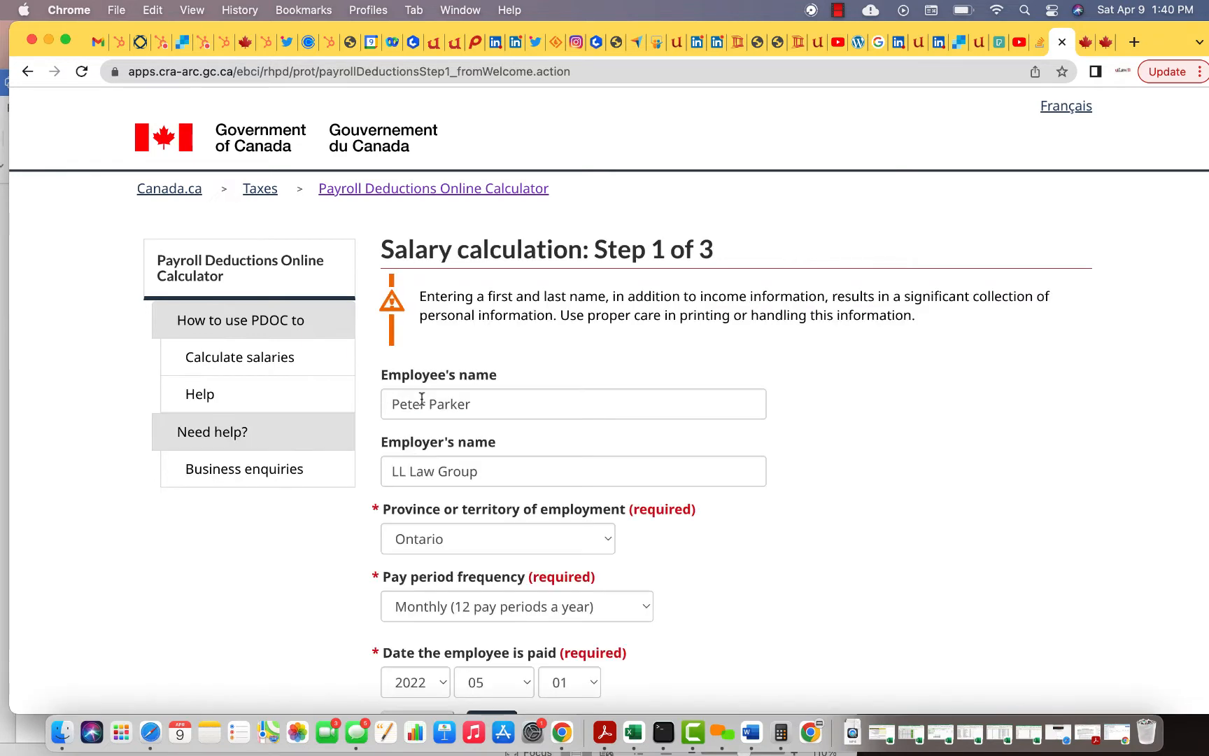
pyautogui.scroll(-4, 422, 397)
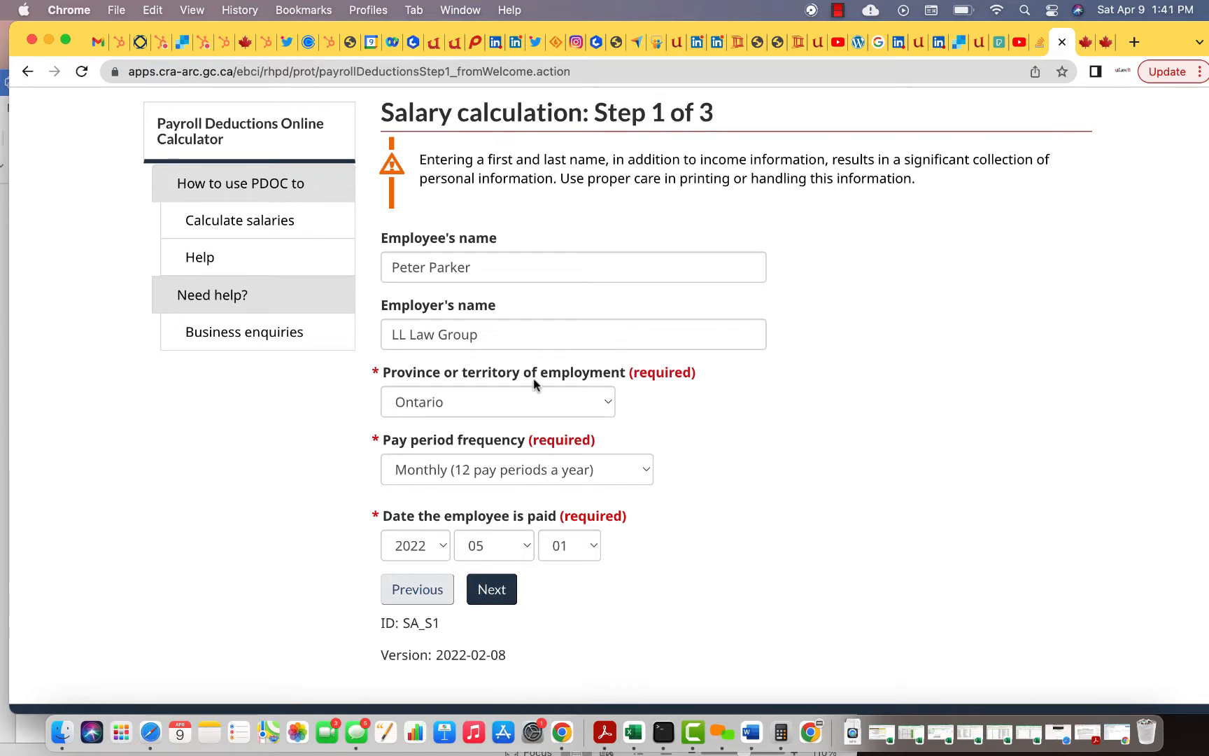
pyautogui.click(492, 593)
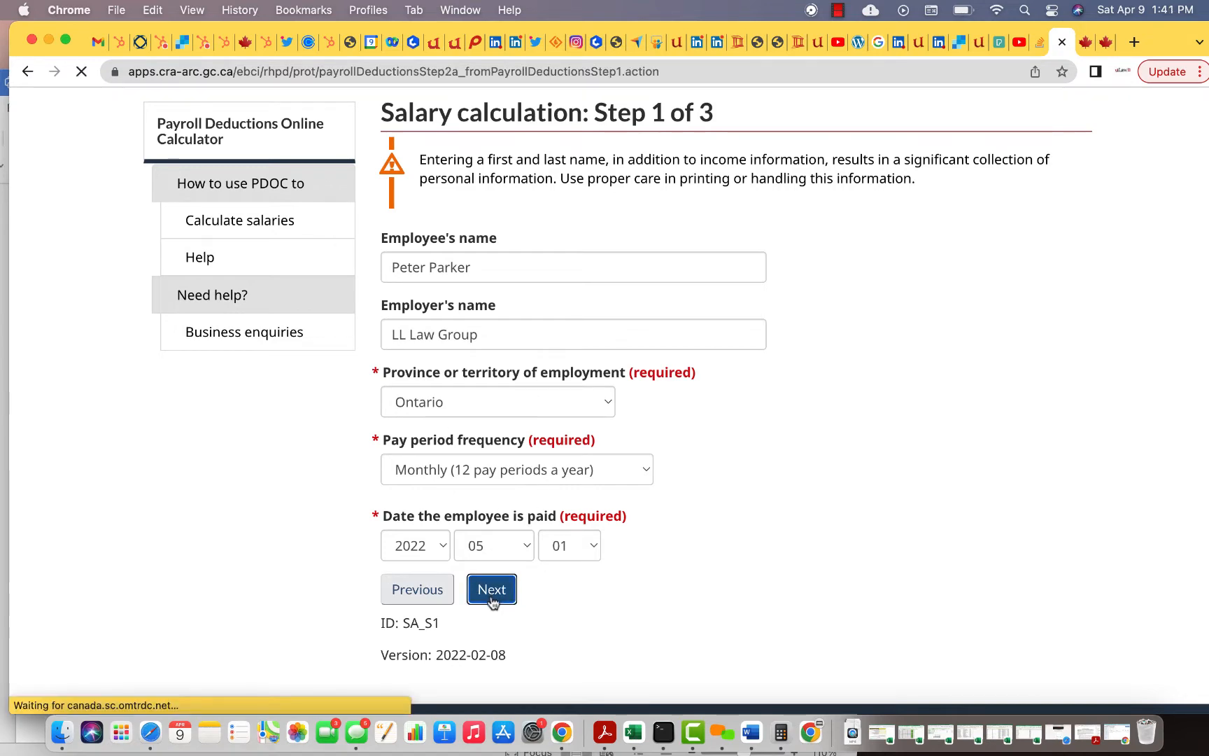
# Keep the 2,000.00 salary with RRSP options, then enter 400.00 employer and 800.00 employee RRSP amounts
pyautogui.scroll(-5, 490, 600)
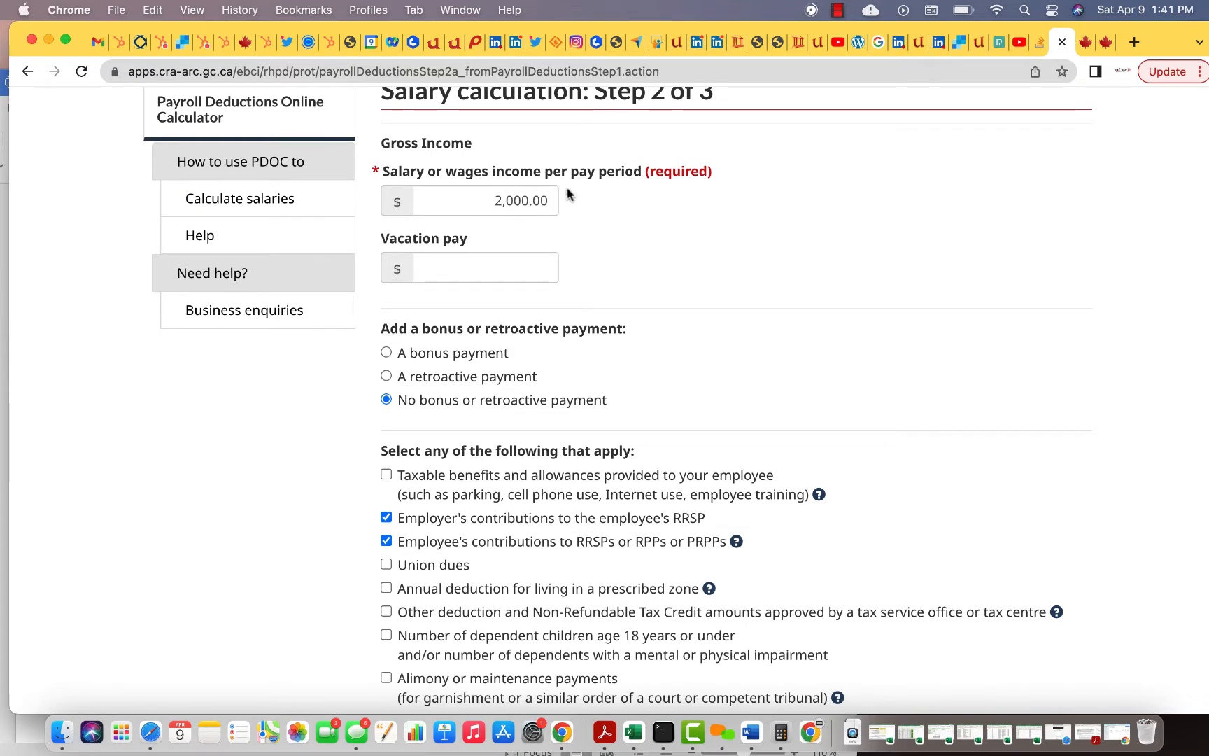
pyautogui.scroll(-5, 515, 231)
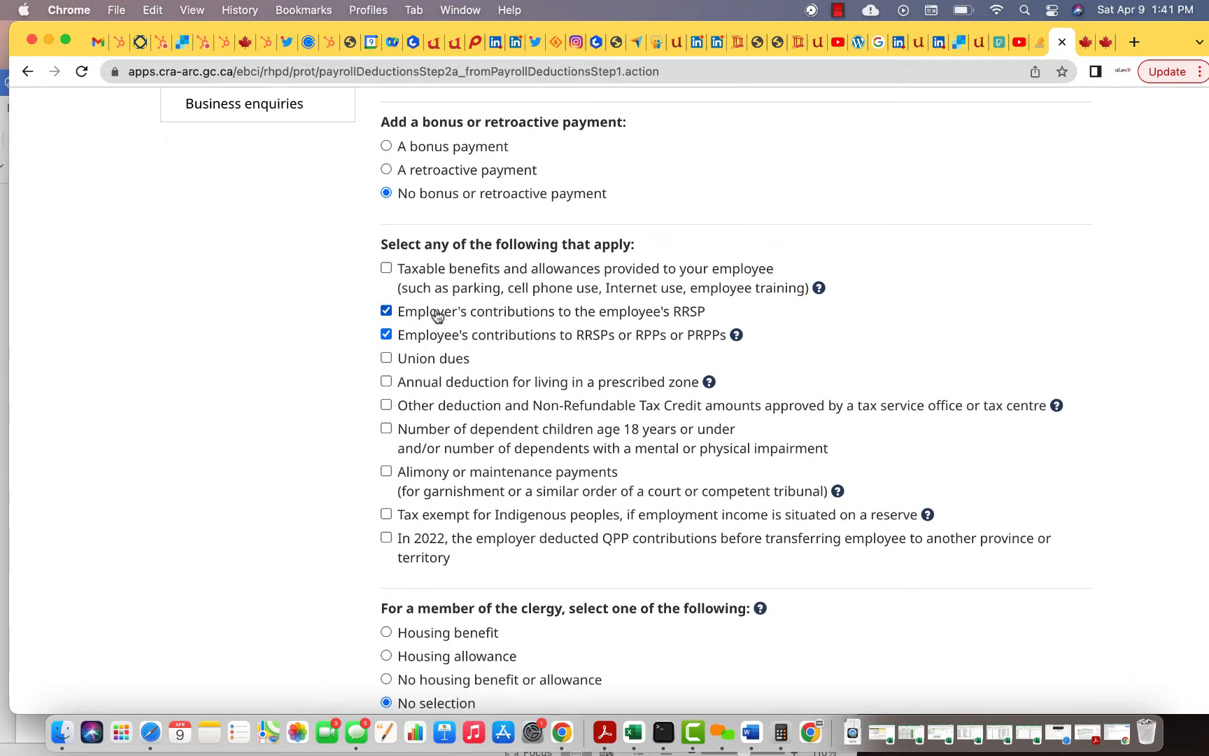
pyautogui.scroll(-10, 440, 341)
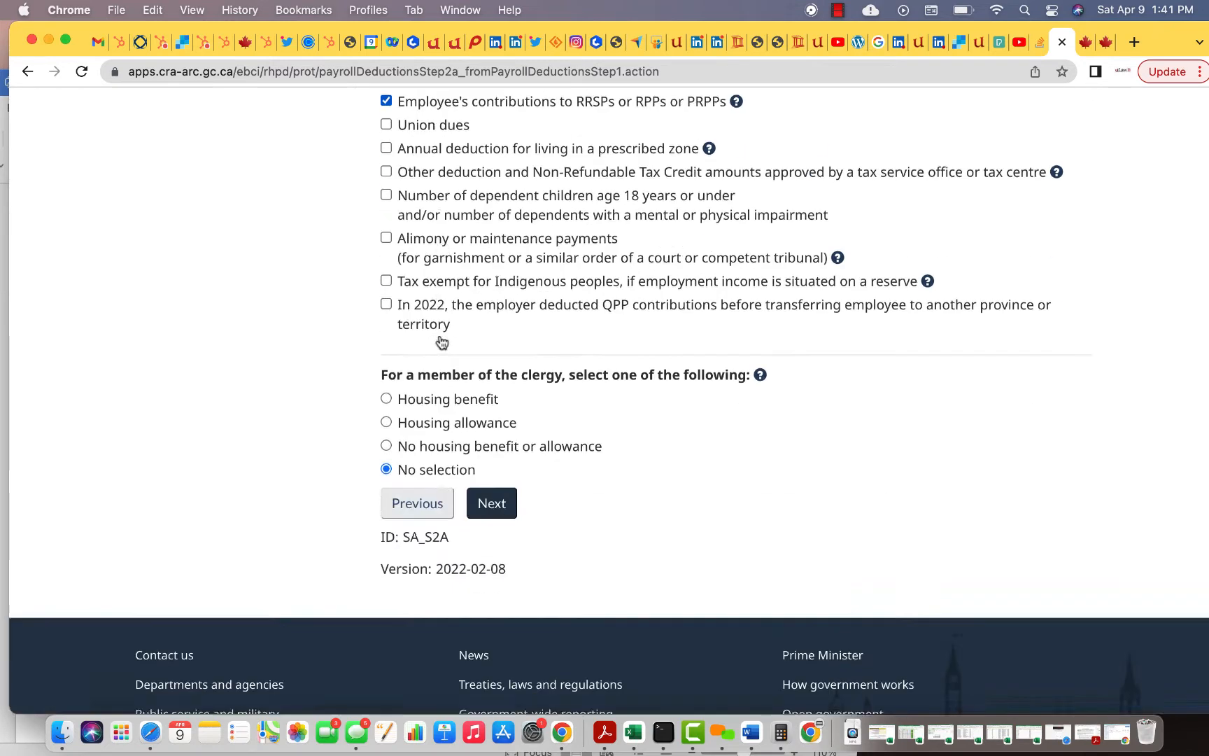
pyautogui.click(490, 354)
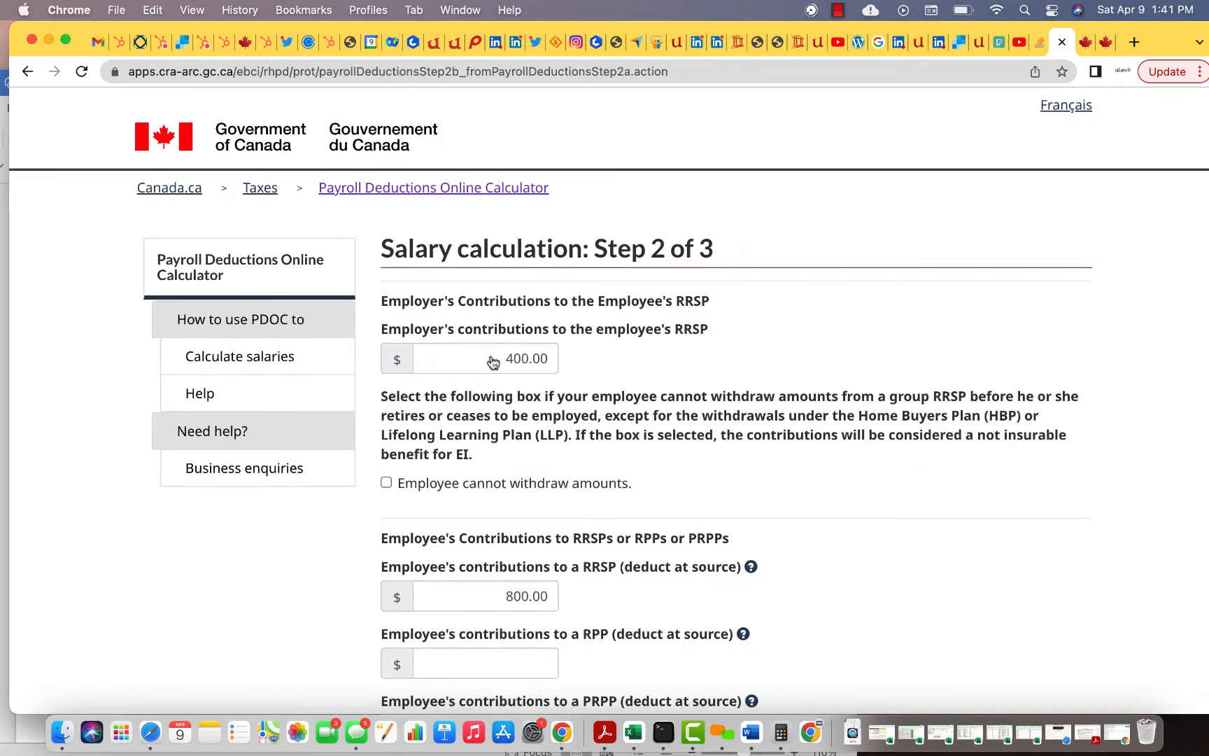
pyautogui.scroll(-3, 565, 247)
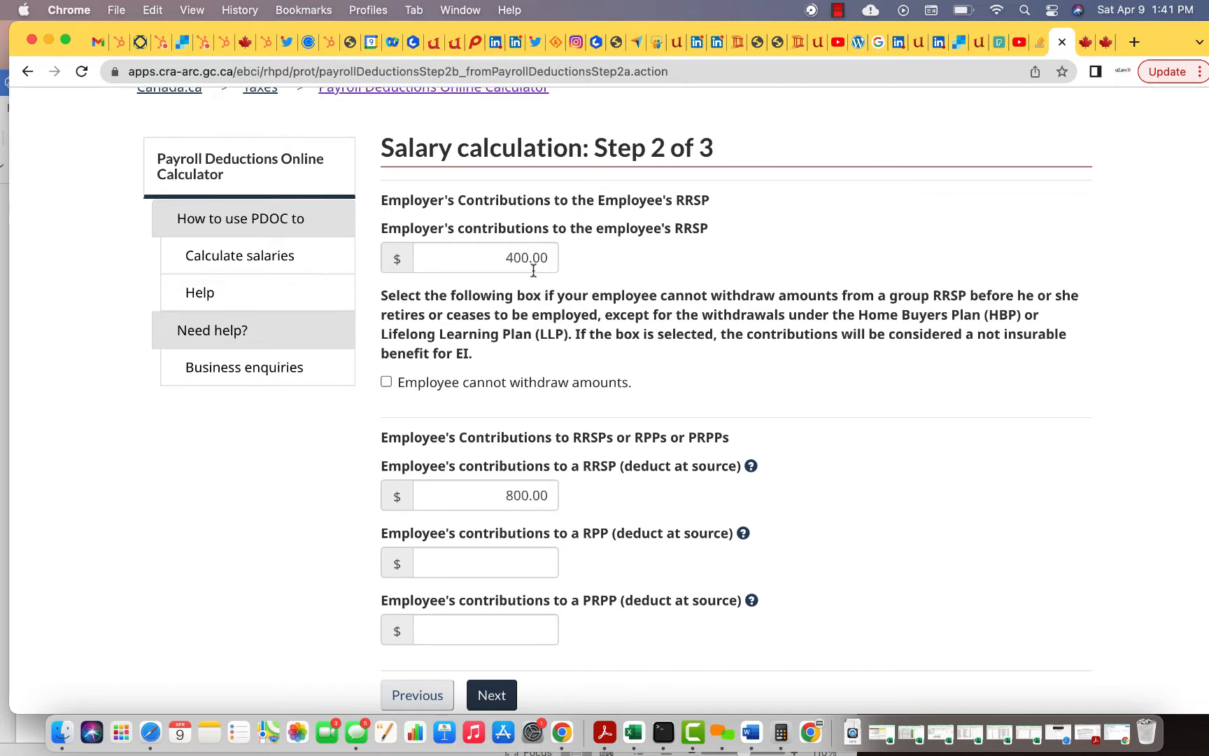
pyautogui.scroll(-4, 533, 271)
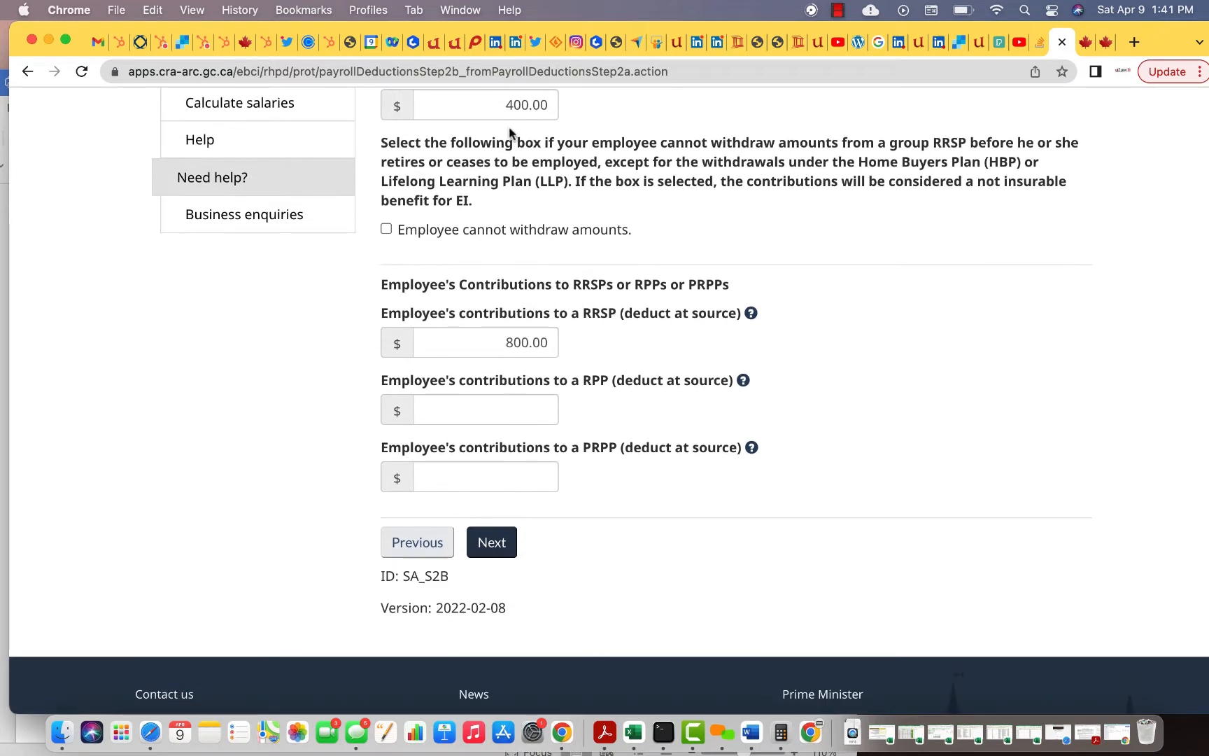
pyautogui.scroll(2, 542, 185)
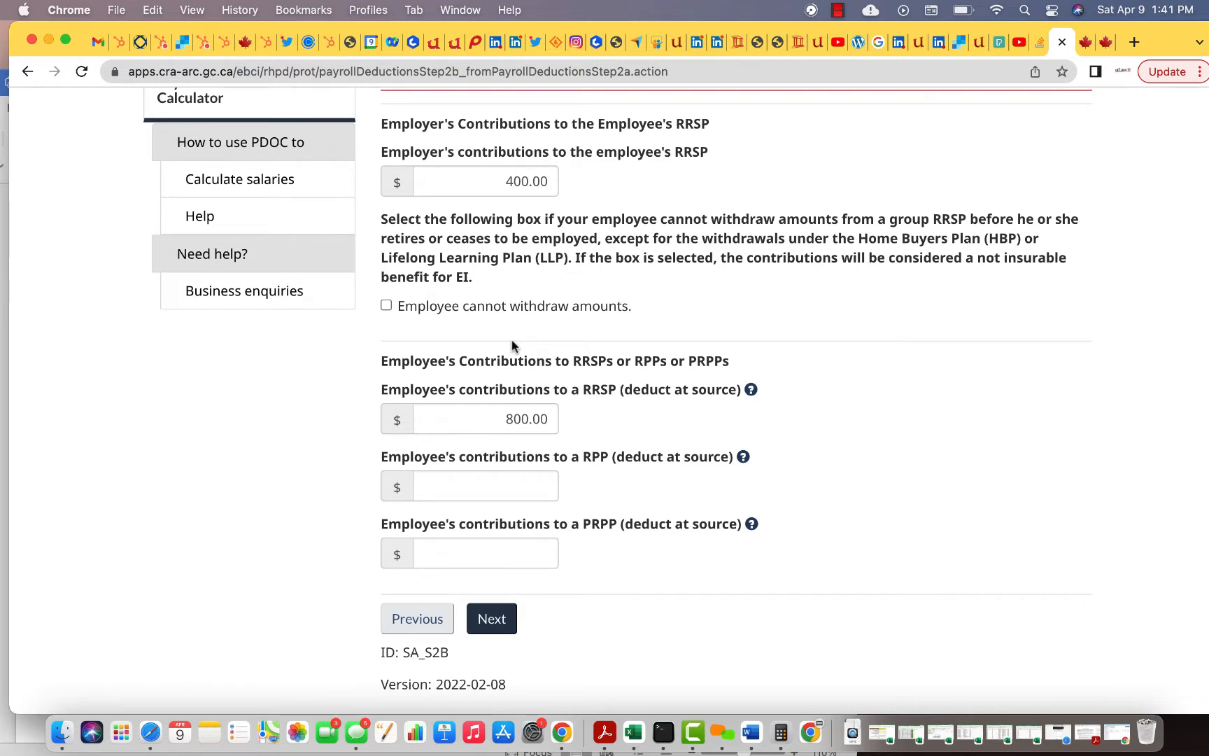
# Calculate the deductions and select the 2,400.00 insurable earnings figure in the results
pyautogui.click(492, 619)
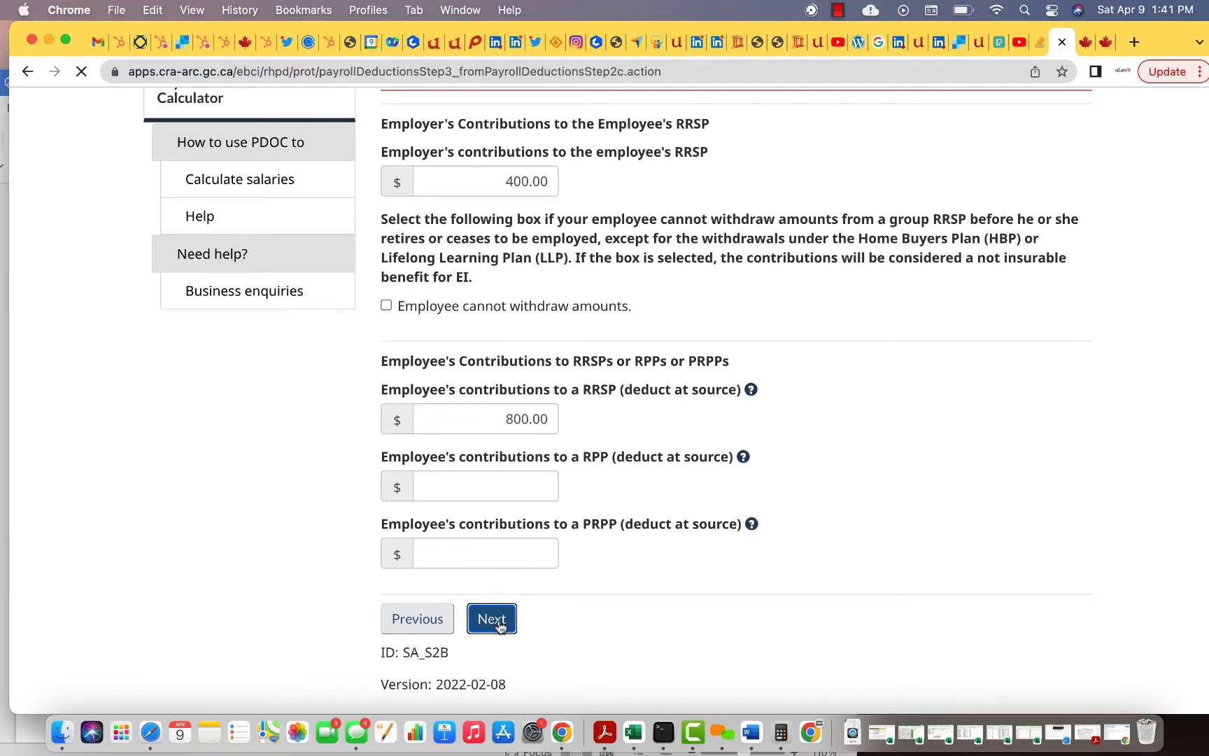
pyautogui.scroll(-10, 500, 625)
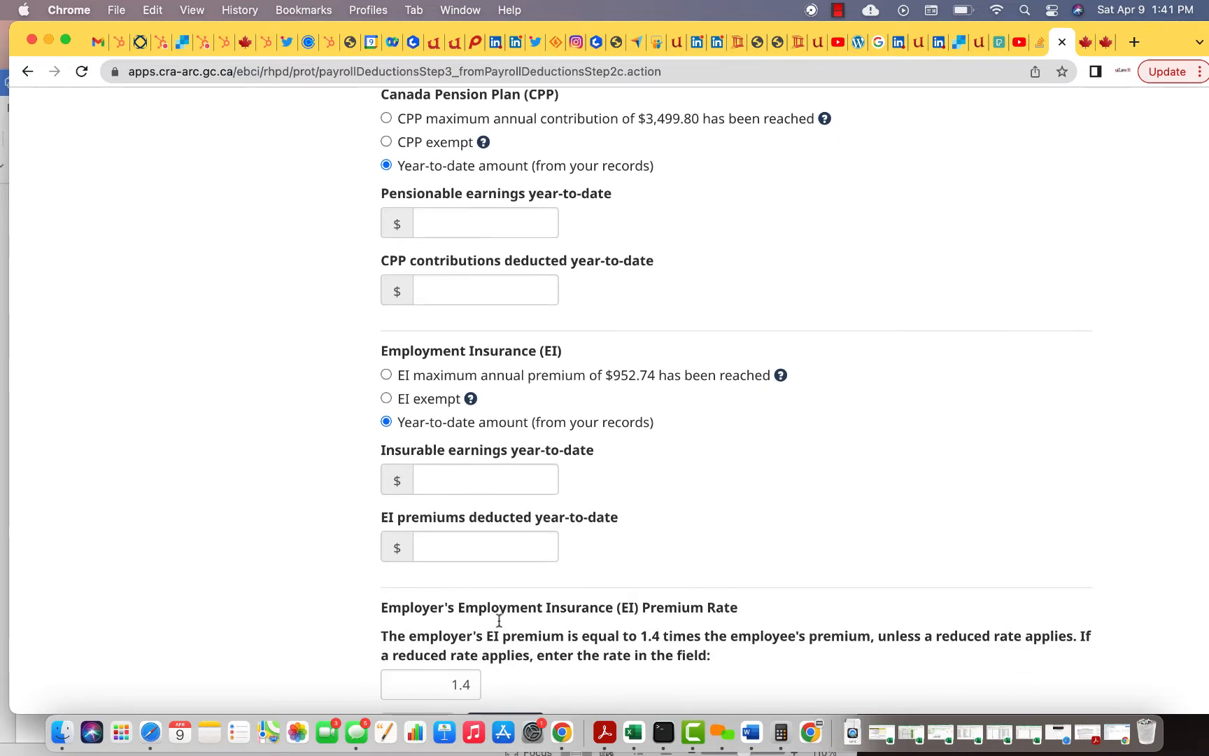
pyautogui.scroll(-3, 502, 483)
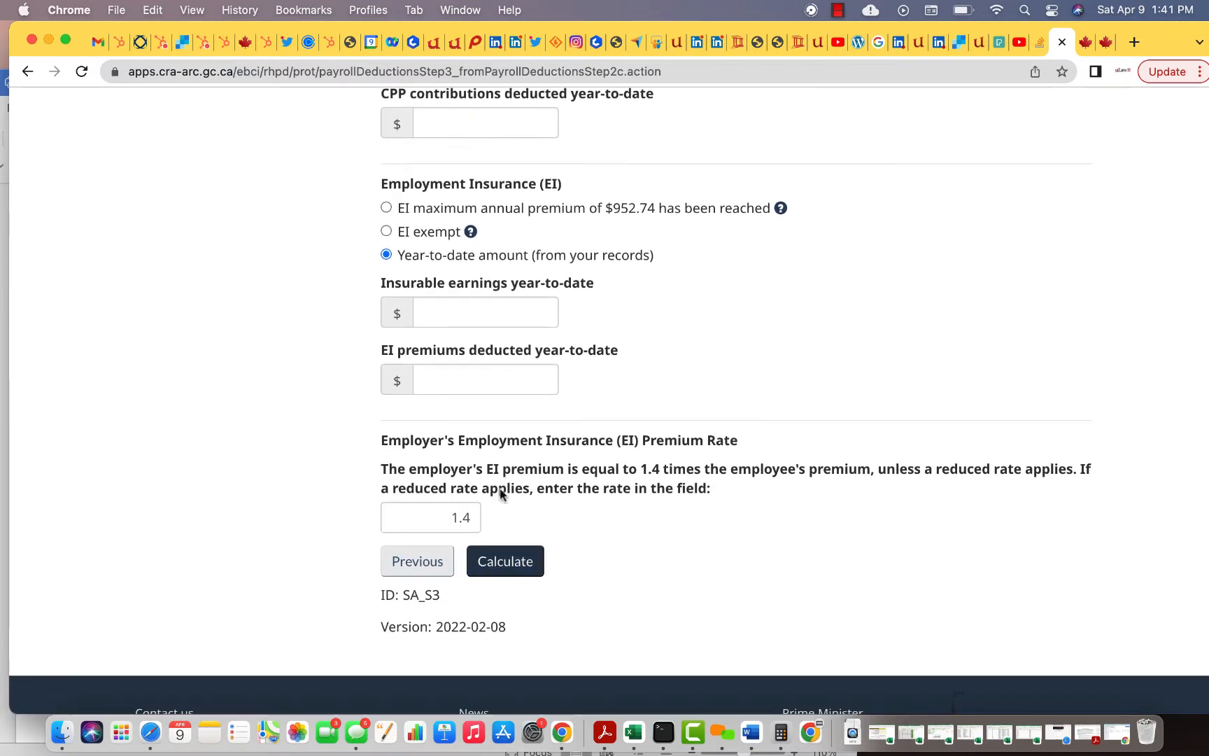
pyautogui.click(508, 572)
pyautogui.scroll(-5, 645, 531)
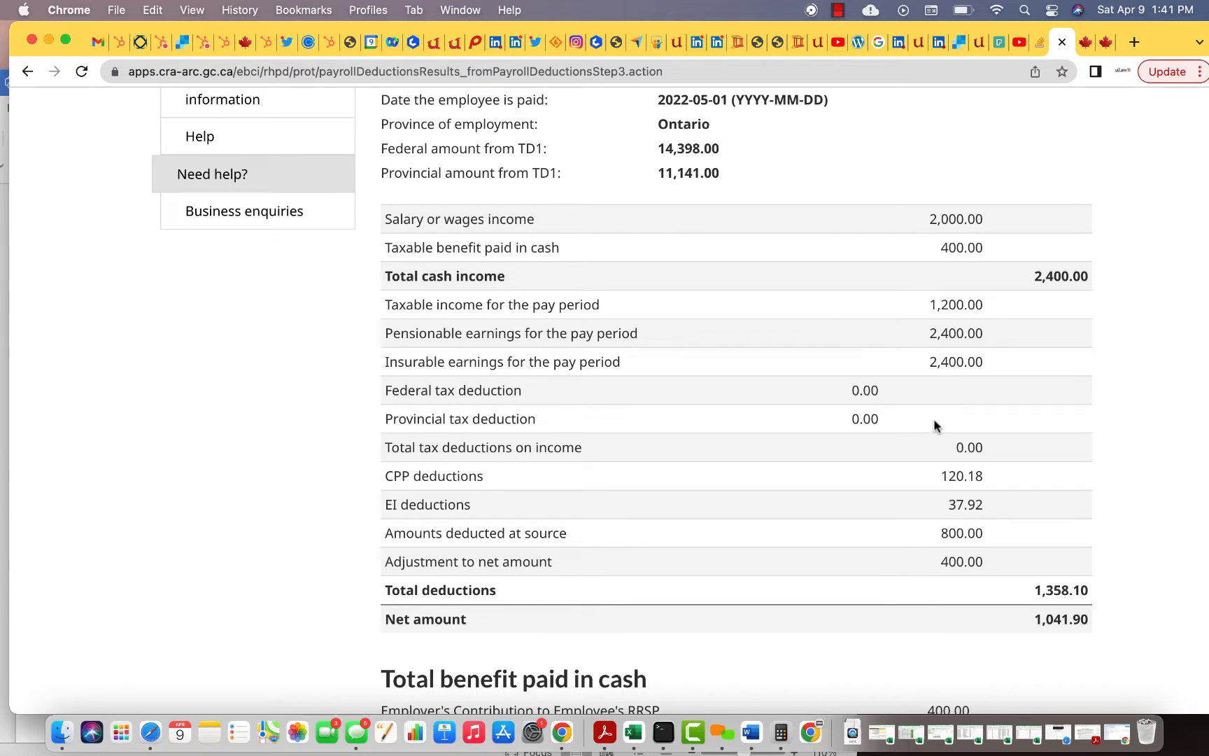
pyautogui.doubleClick(955, 364)
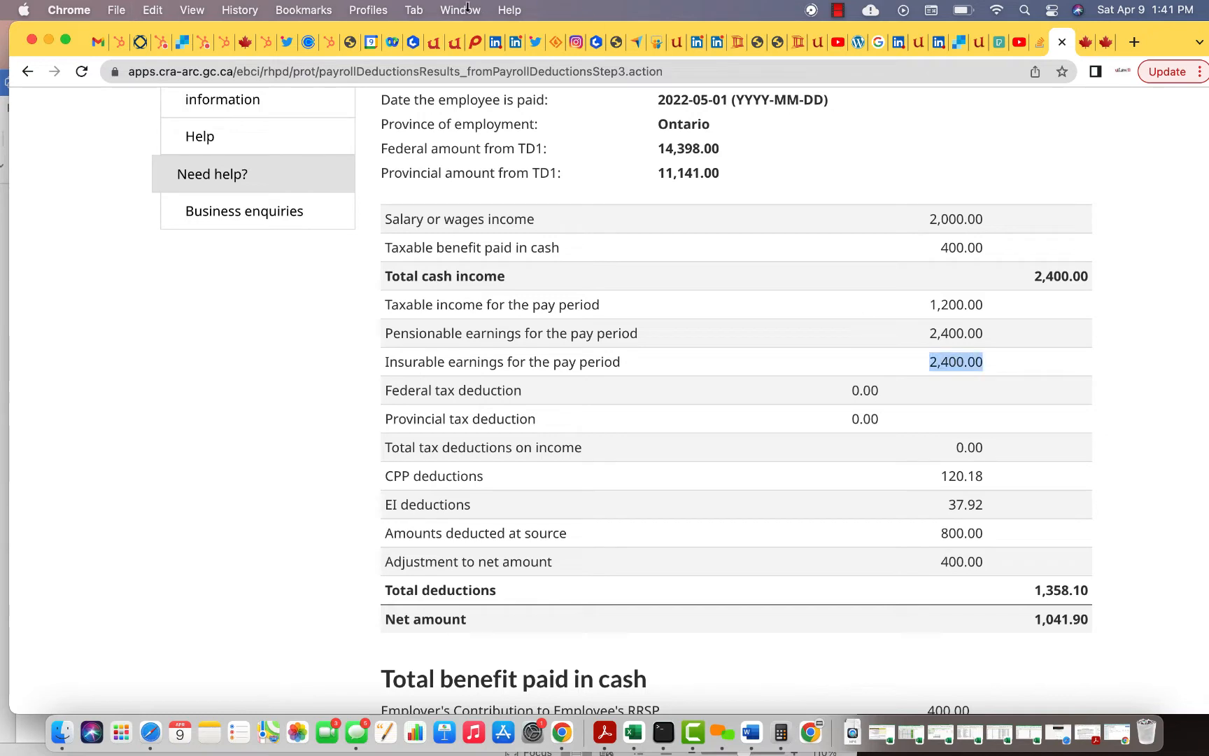
# Open a new Payroll Clearing (InHouse) entry from the salary expense account in uLawPractice
pyautogui.click(454, 42)
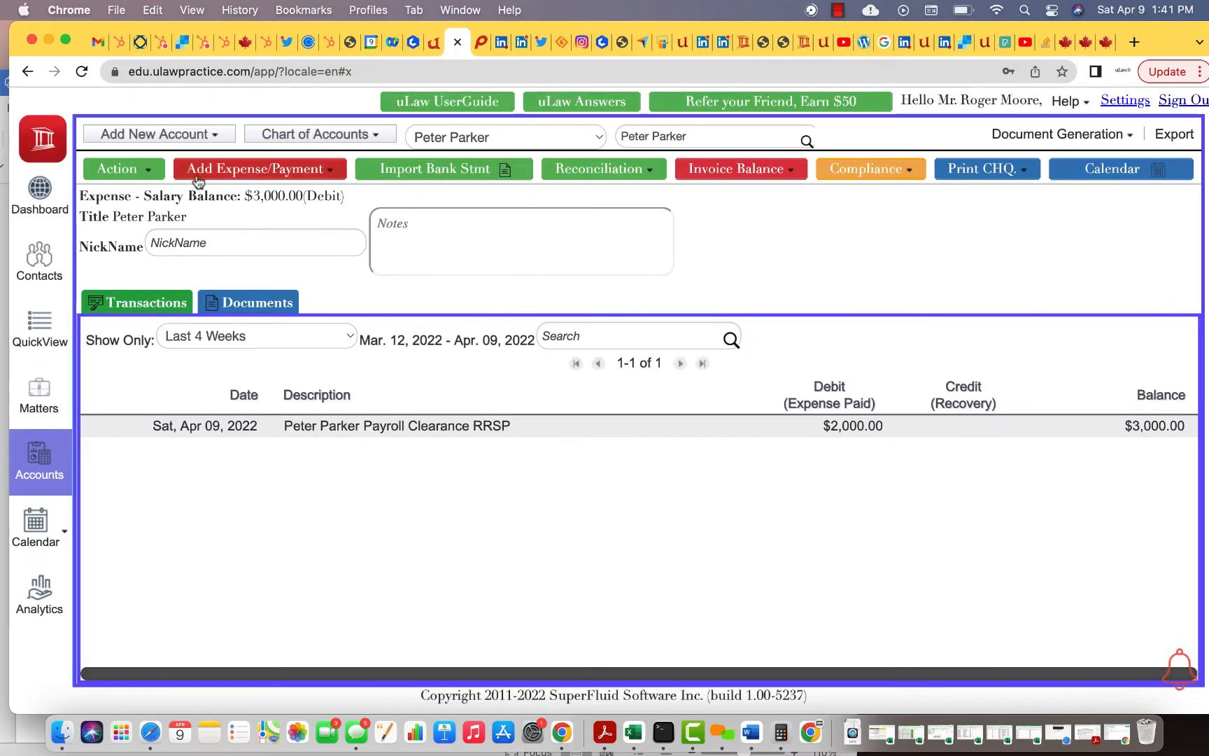
pyautogui.click(147, 169)
pyautogui.moveTo(176, 288)
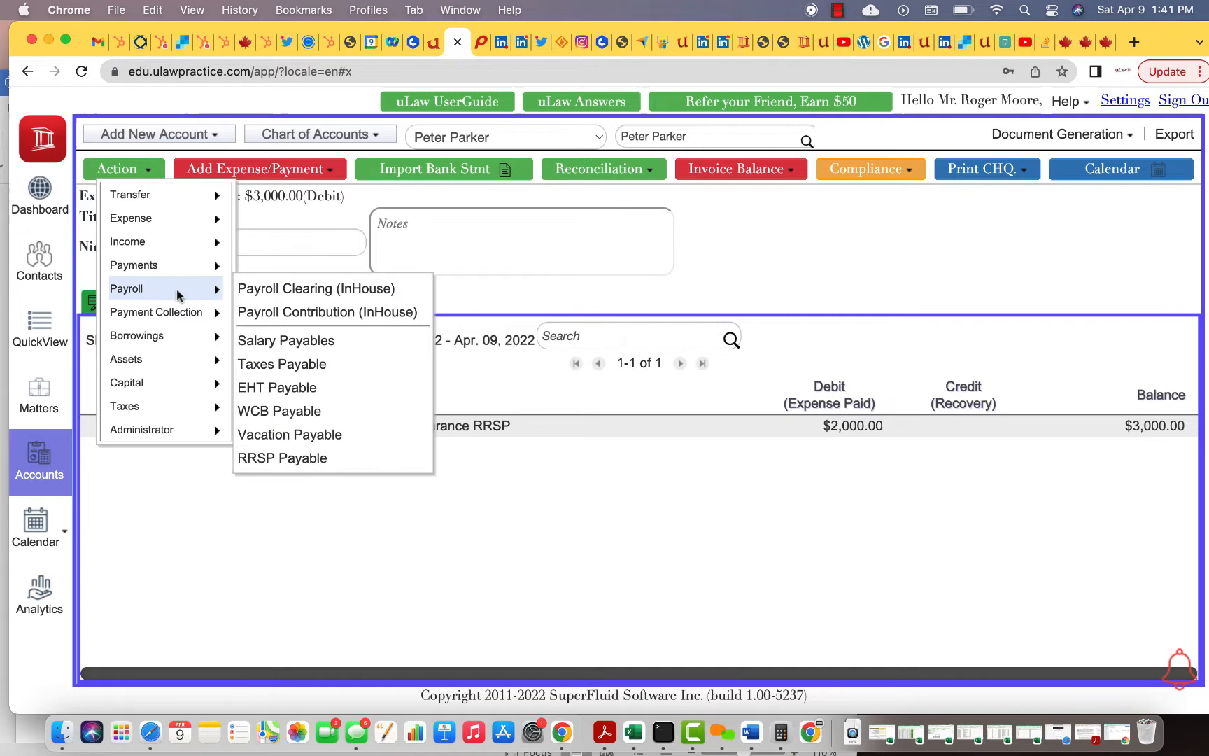
pyautogui.click(297, 290)
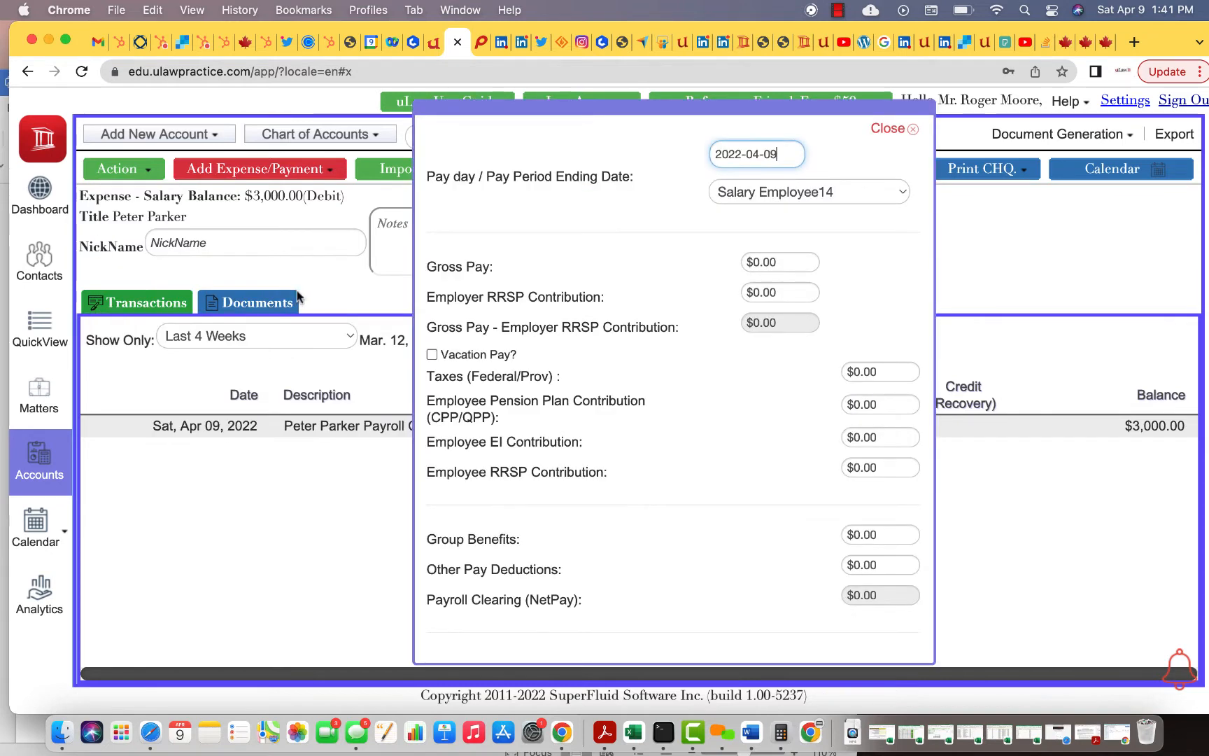
# Enter gross pay 2,400, employer RRSP 400 and employee RRSP 800, netting $1,200.00
pyautogui.click(758, 263)
pyautogui.write('2400')
pyautogui.press('Tab')
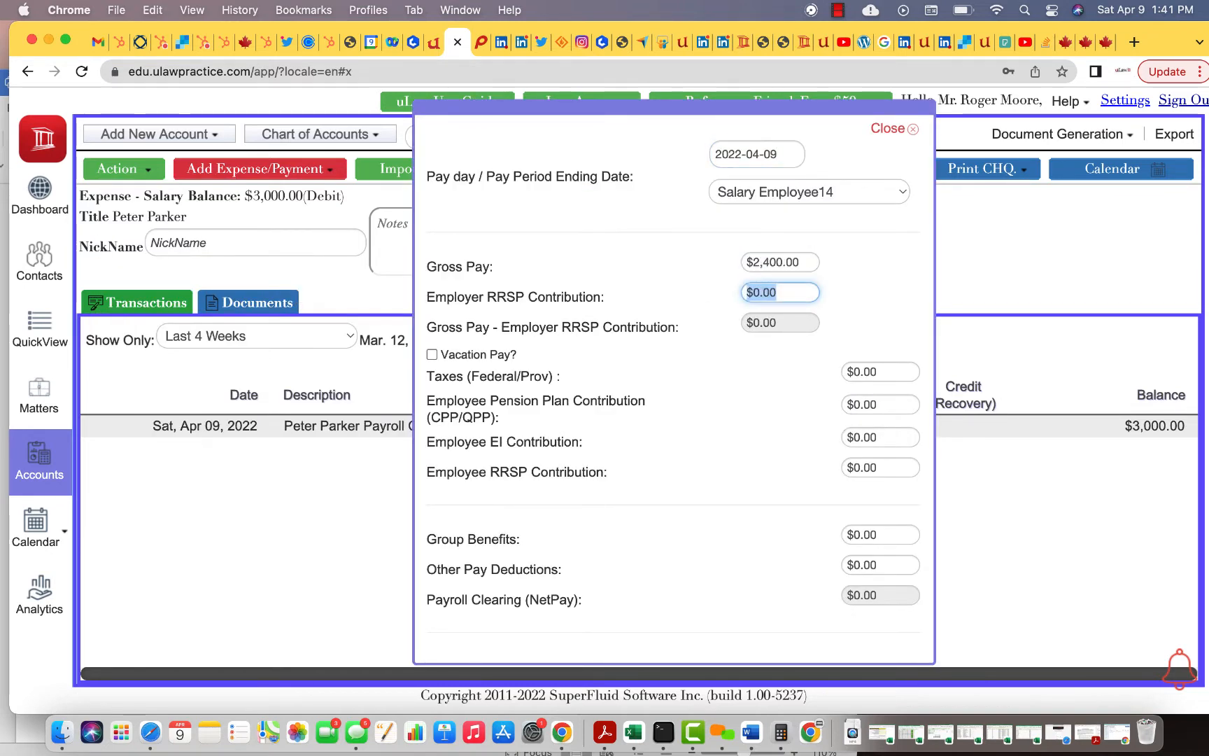
pyautogui.write('400')
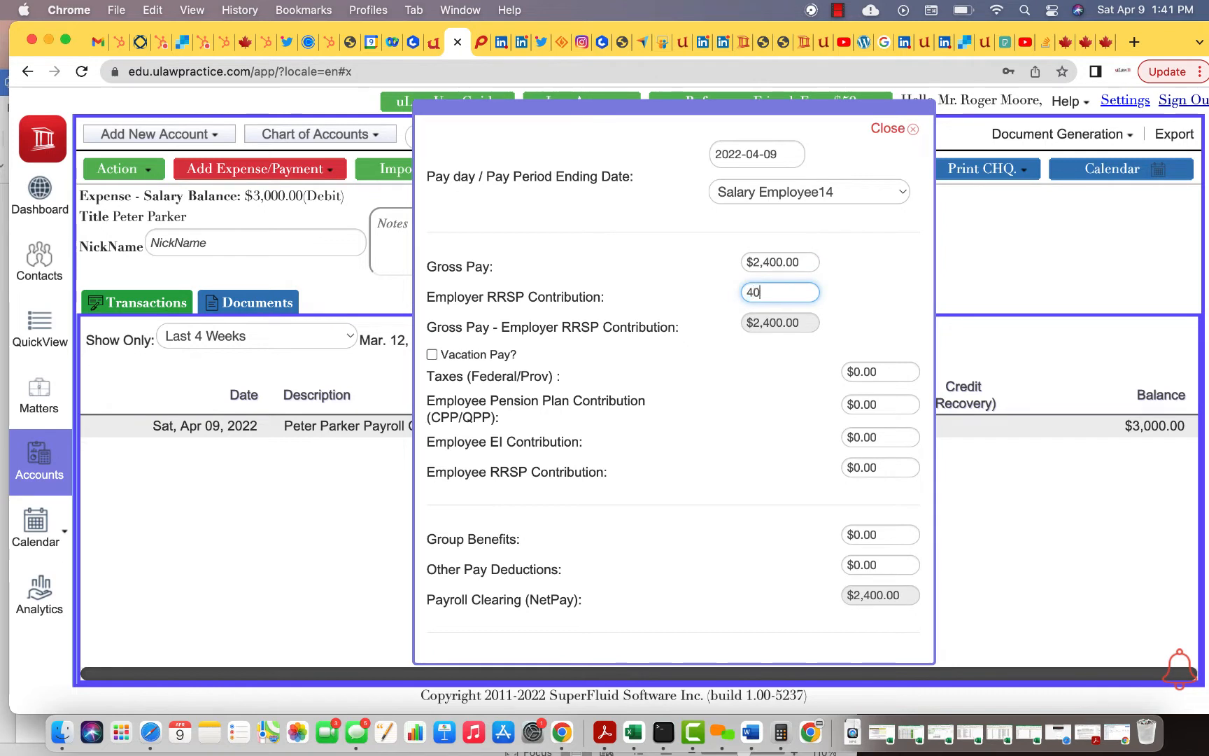
pyautogui.click(712, 443)
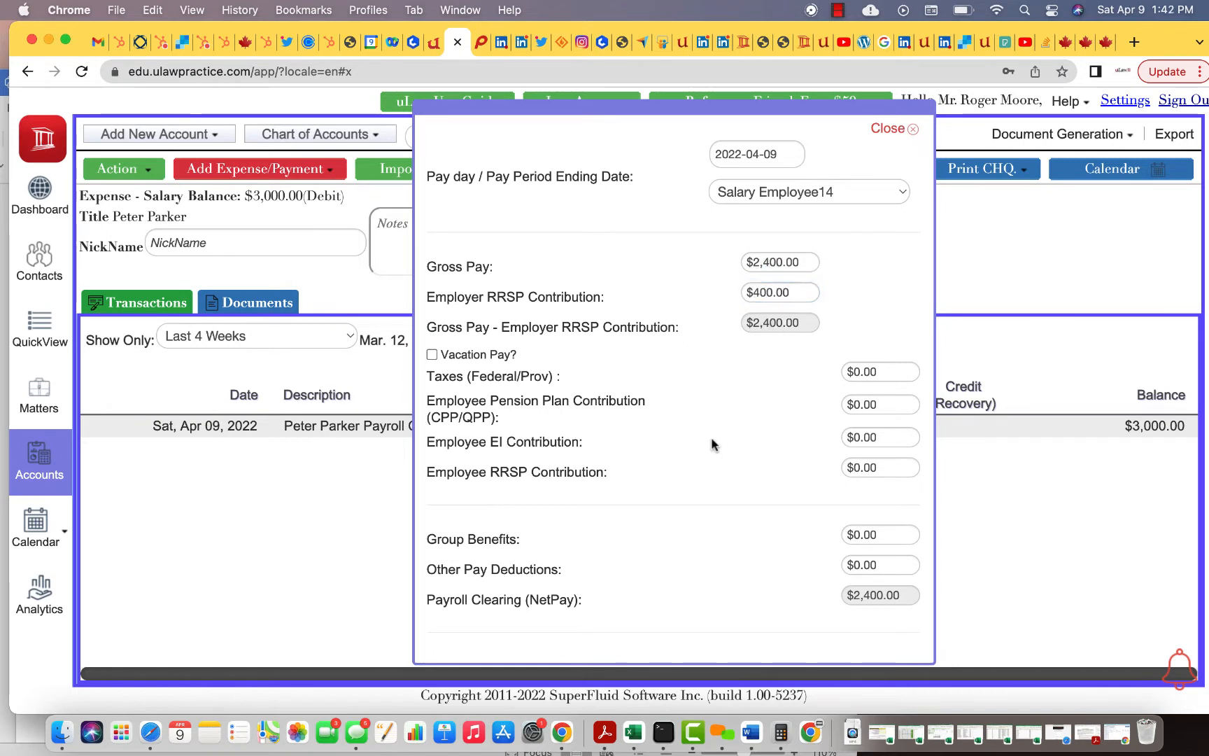
pyautogui.click(861, 470)
pyautogui.write('800')
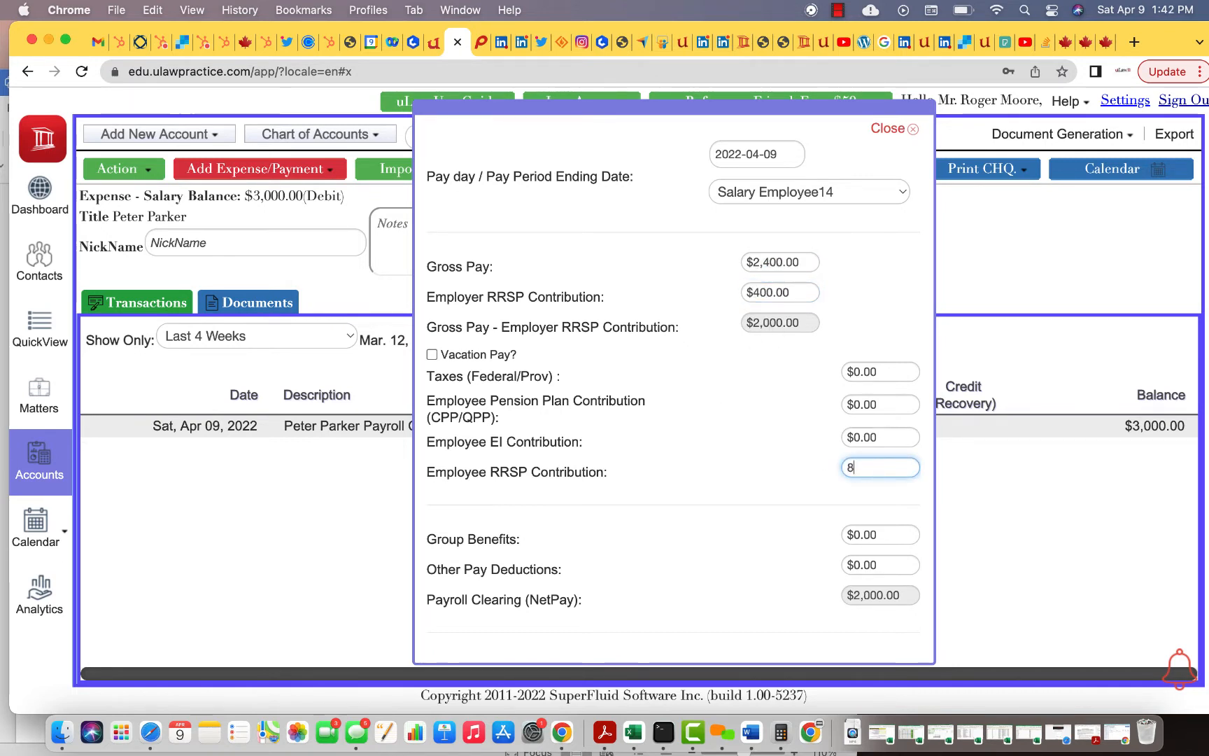
pyautogui.click(753, 461)
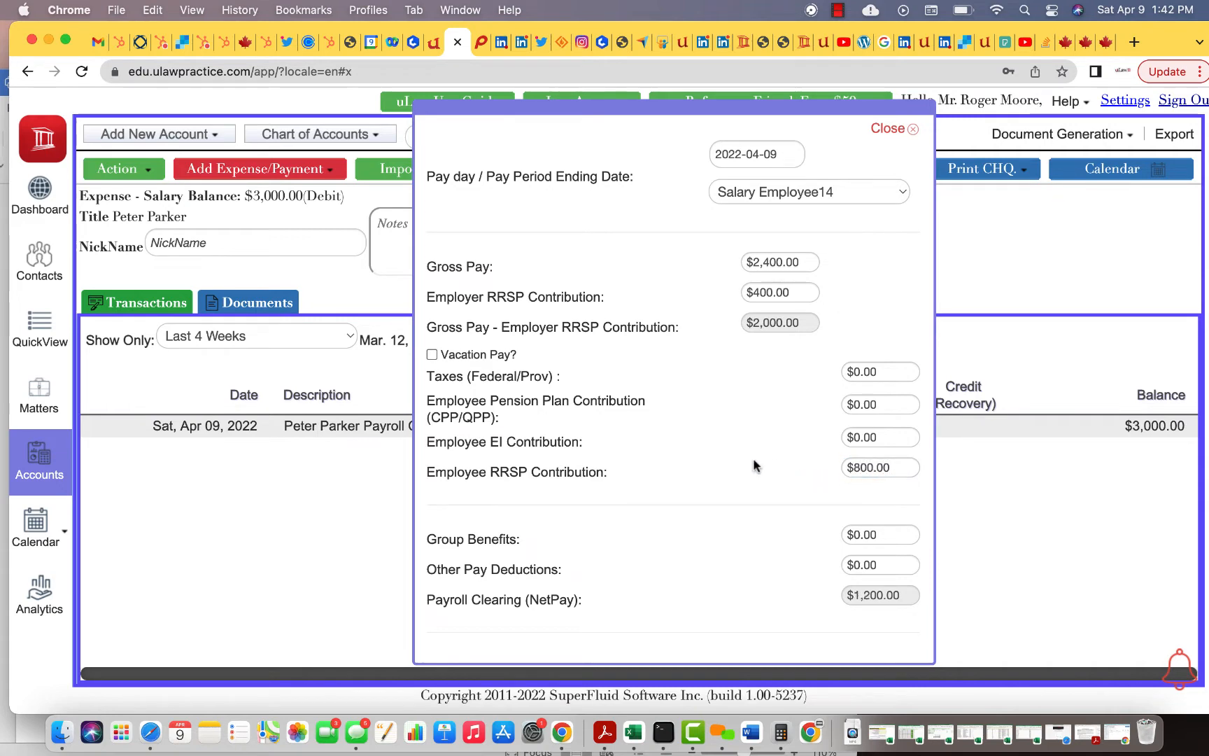
# Copy the CPP deduction 120.18 from the CRA results into the payroll form
pyautogui.click(1064, 43)
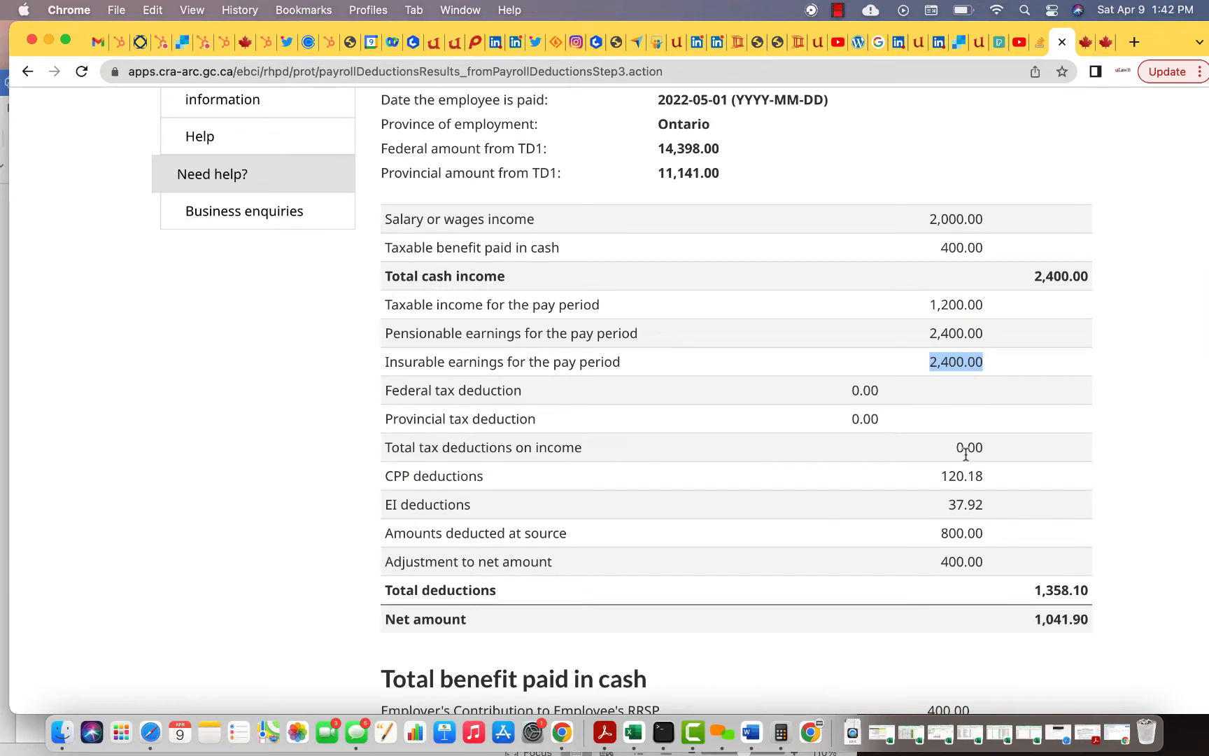
pyautogui.doubleClick(960, 477)
pyautogui.press('super+c')
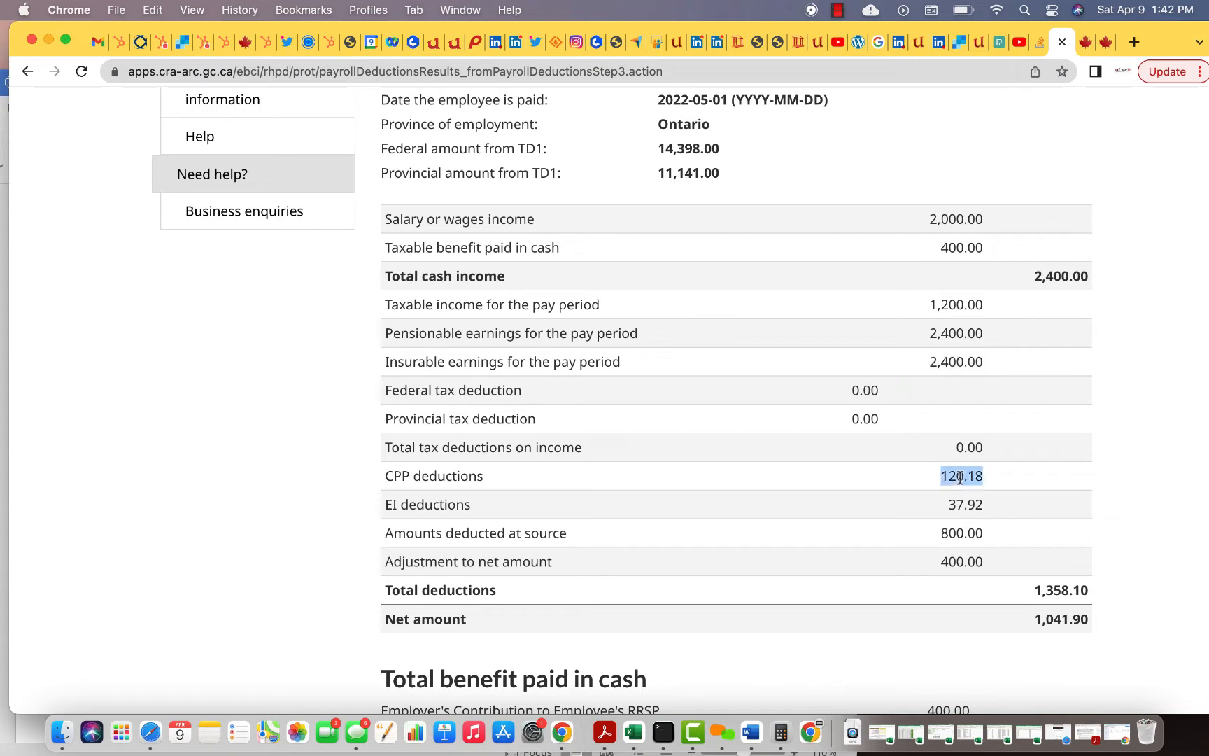
pyautogui.click(455, 54)
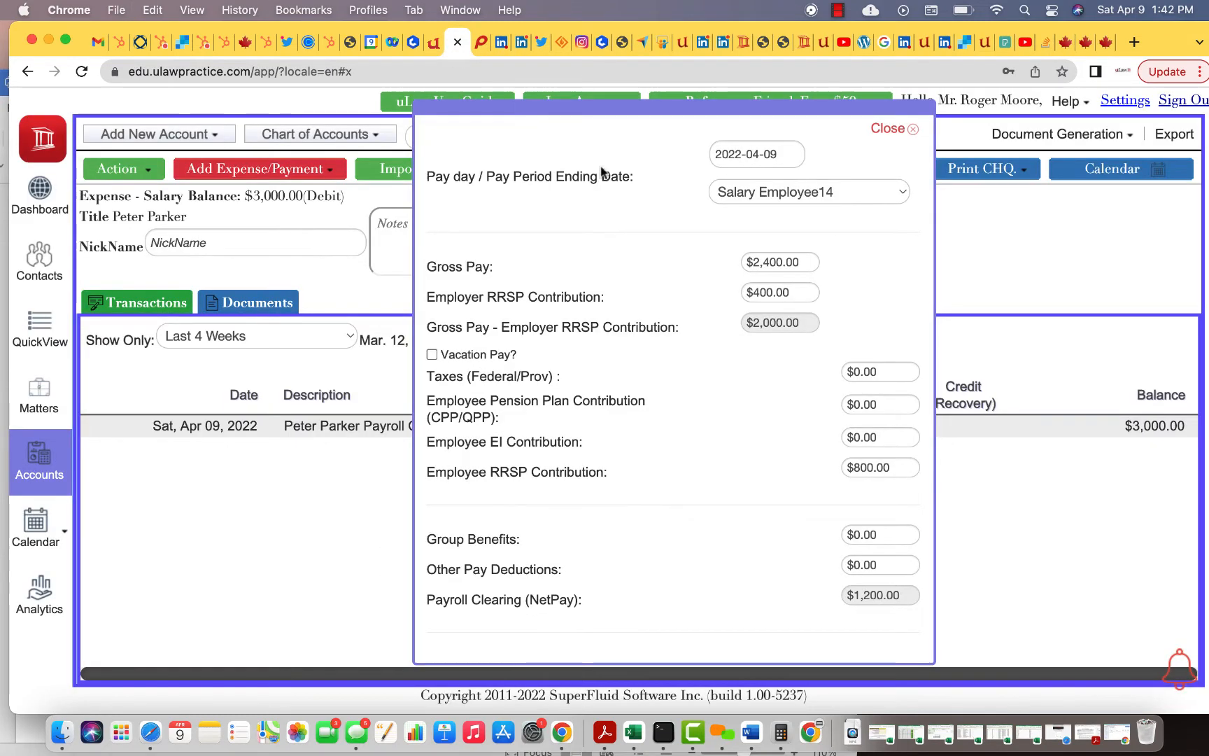
pyautogui.tripleClick(865, 406)
pyautogui.press('super+v')
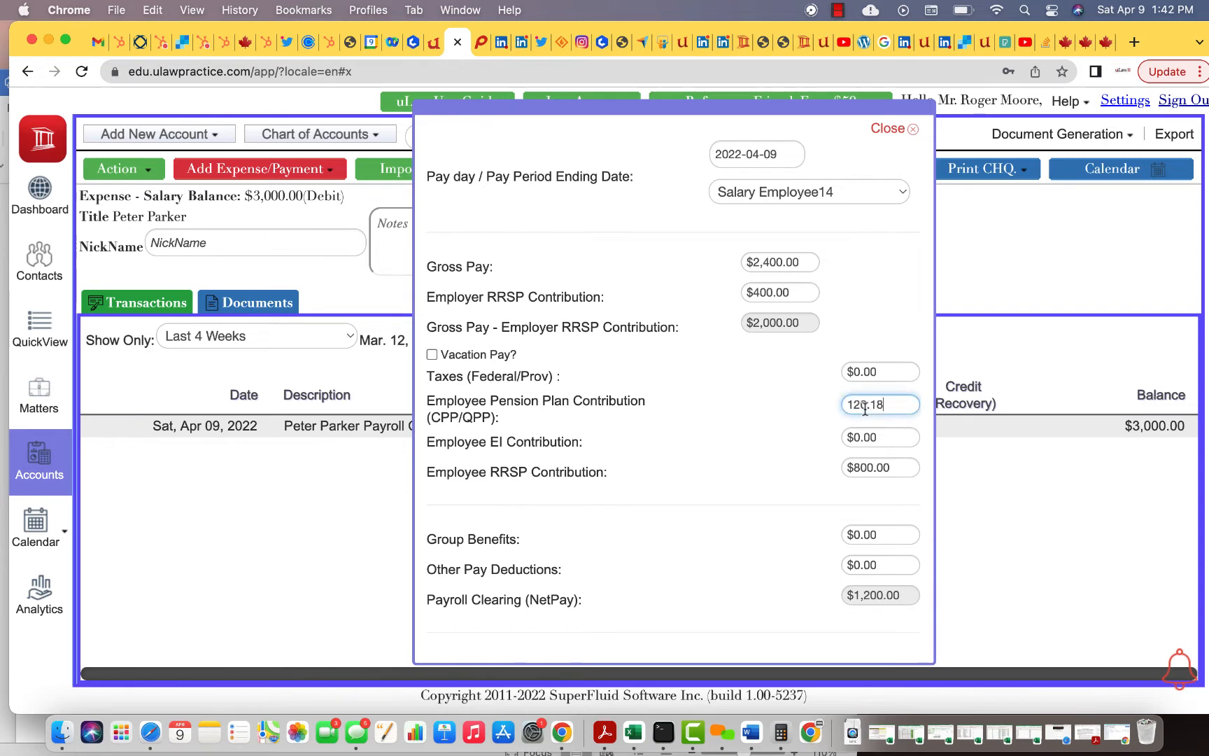
pyautogui.click(750, 502)
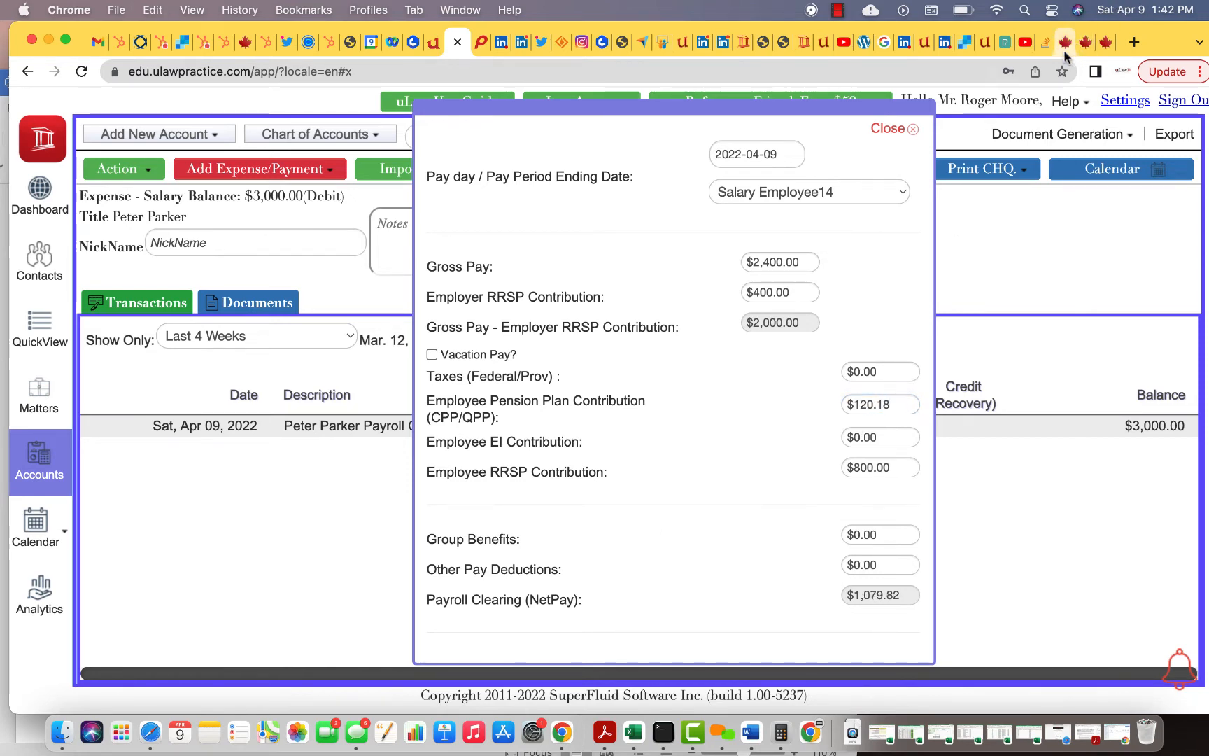
# Copy the EI deduction 37.92 into the payroll form, bringing net pay to $1,041.90
pyautogui.click(1064, 43)
pyautogui.doubleClick(963, 504)
pyautogui.hotkey('ctrl', 'c')
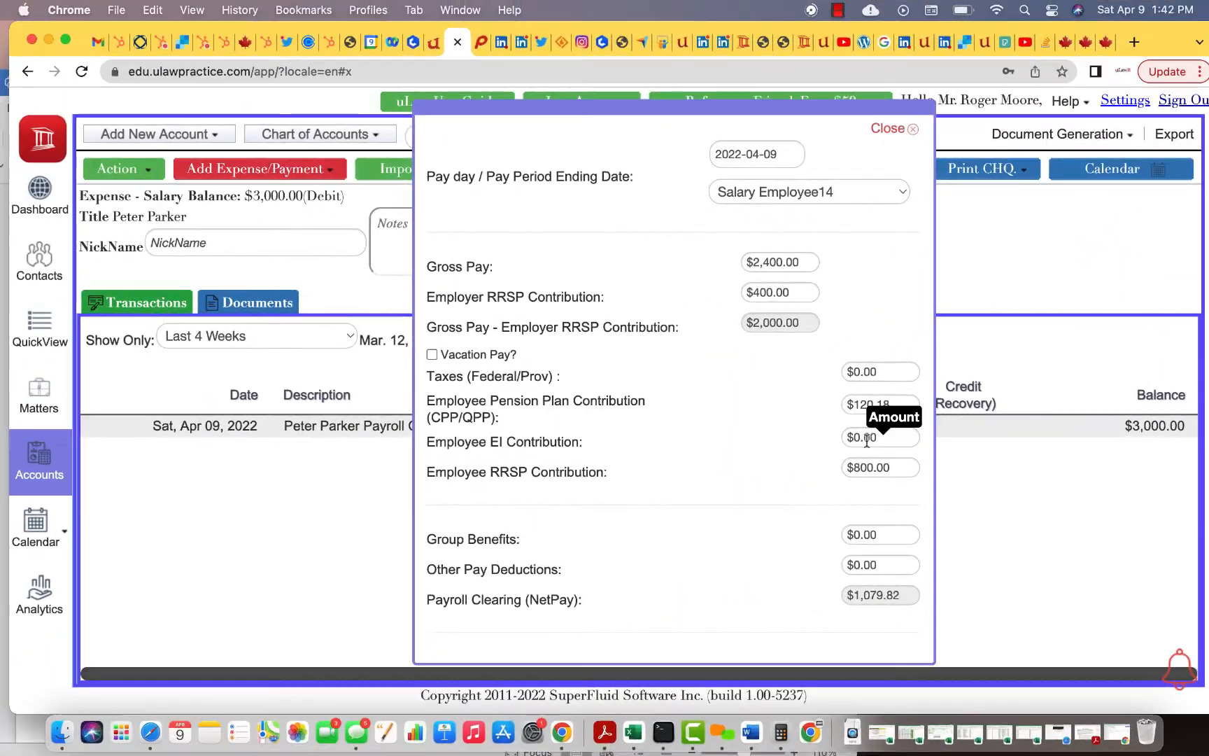
pyautogui.click(867, 438)
pyautogui.hotkey('ctrl', 'a')
pyautogui.hotkey('ctrl', 'v')
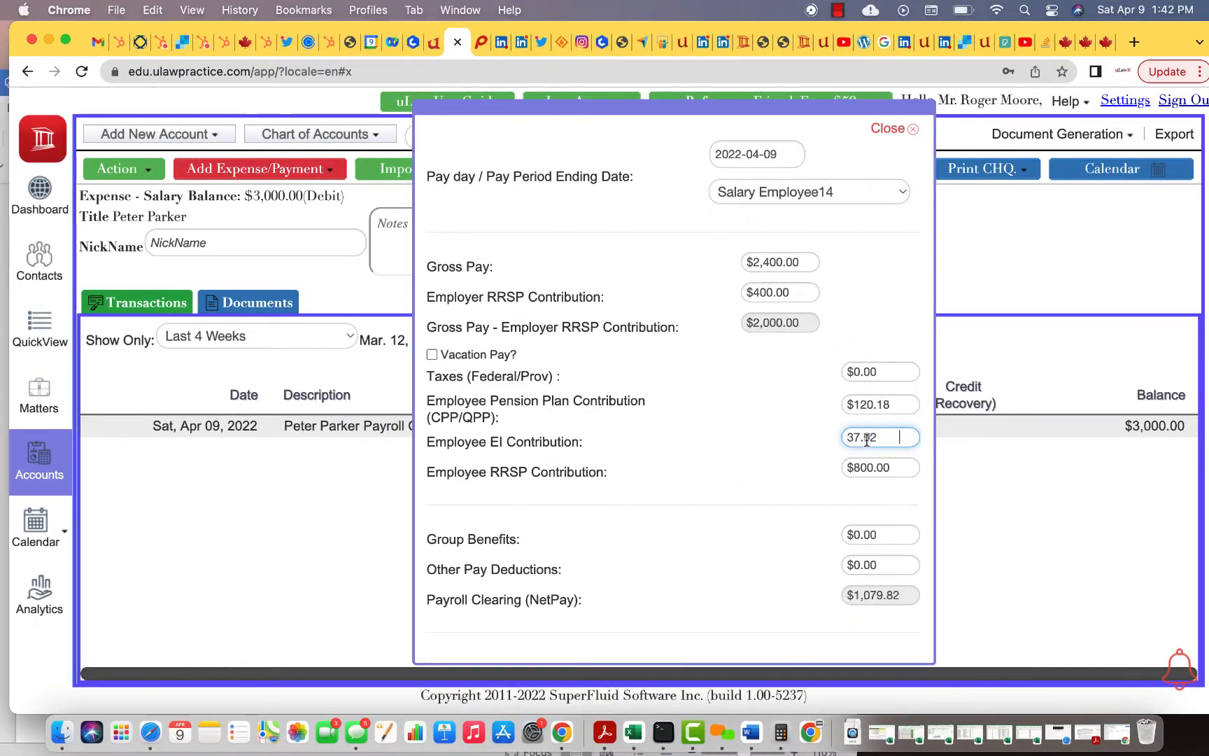
pyautogui.click(709, 546)
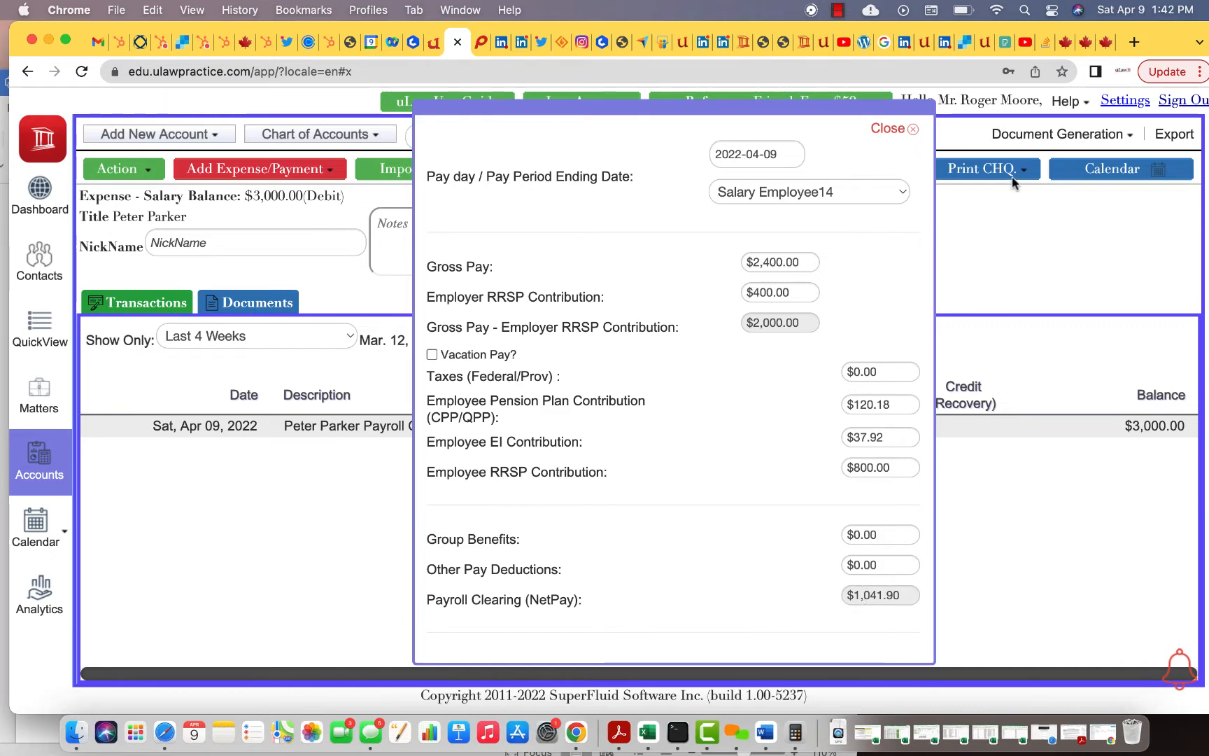
# Choose the employee, enter reference 45, accept the disclaimer and submit the payroll clearing
pyautogui.click(1065, 46)
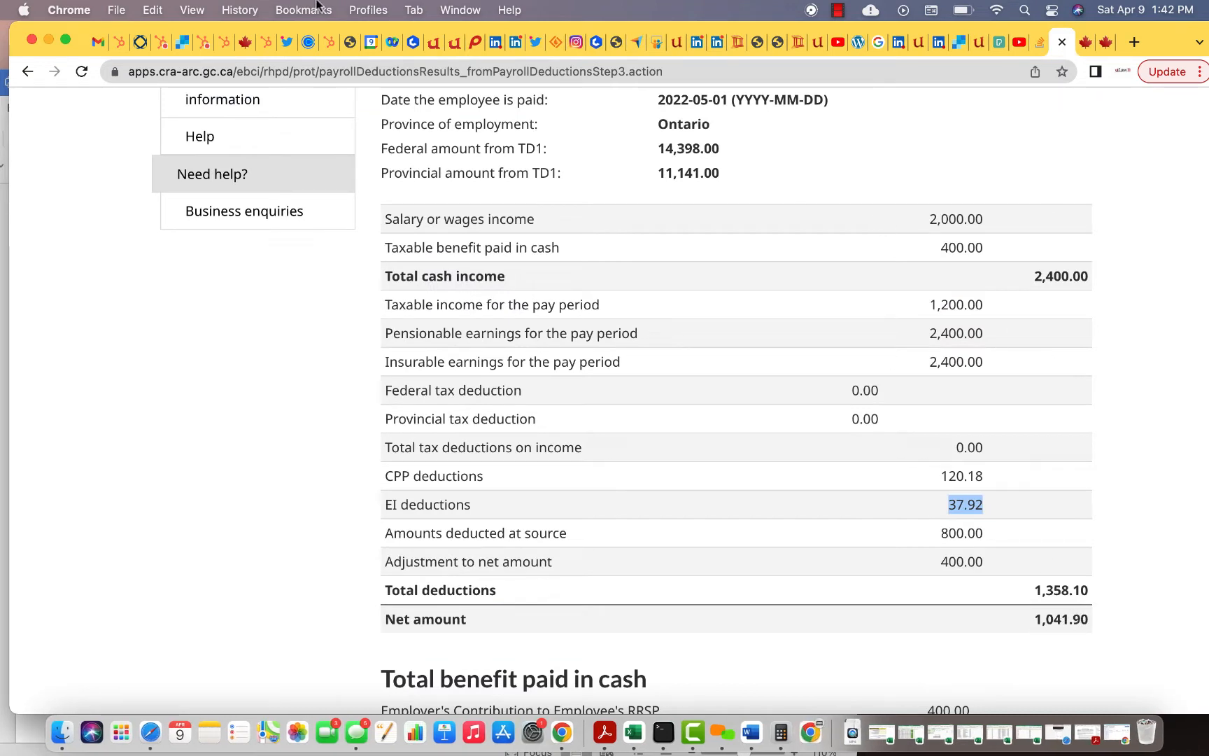
pyautogui.click(448, 48)
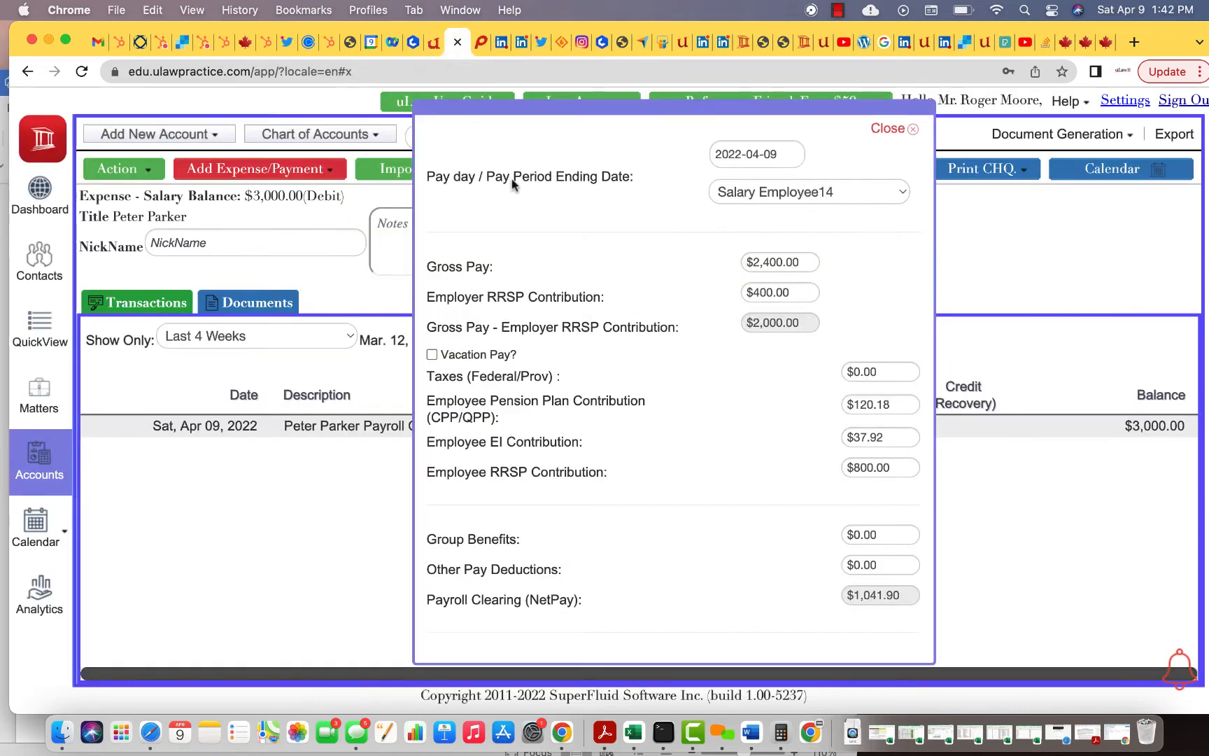
pyautogui.click(785, 193)
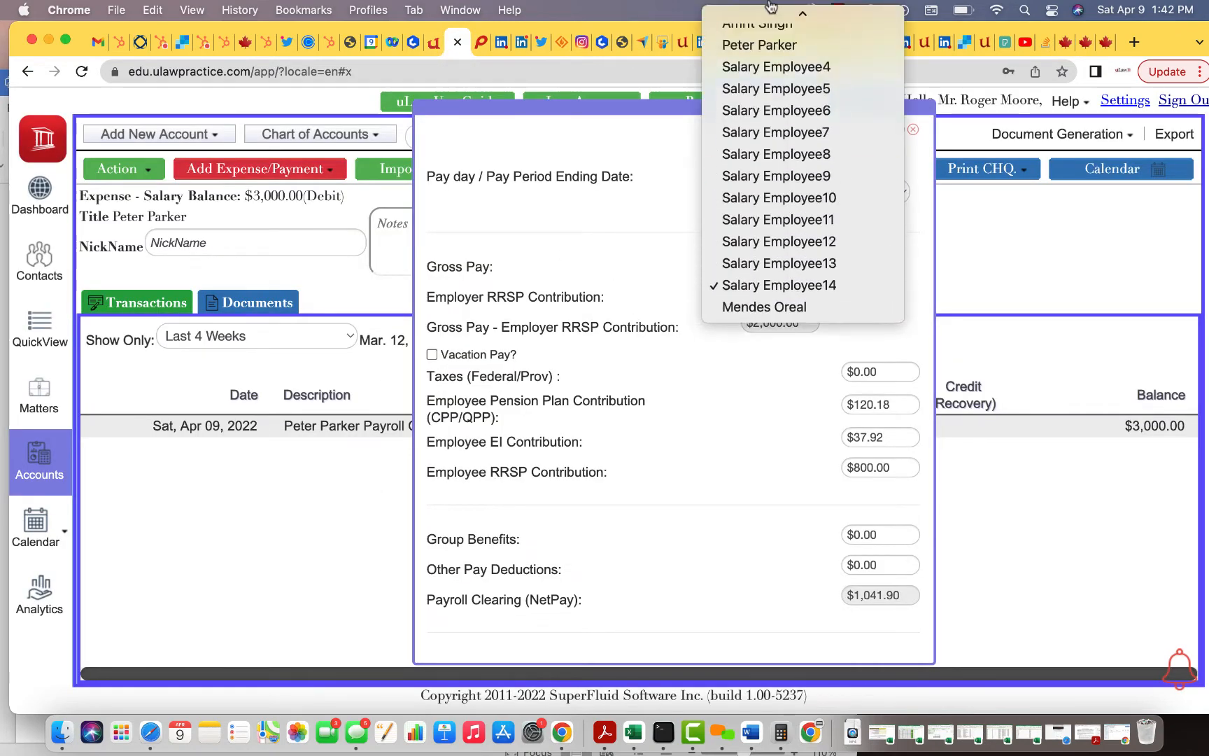
pyautogui.click(767, 65)
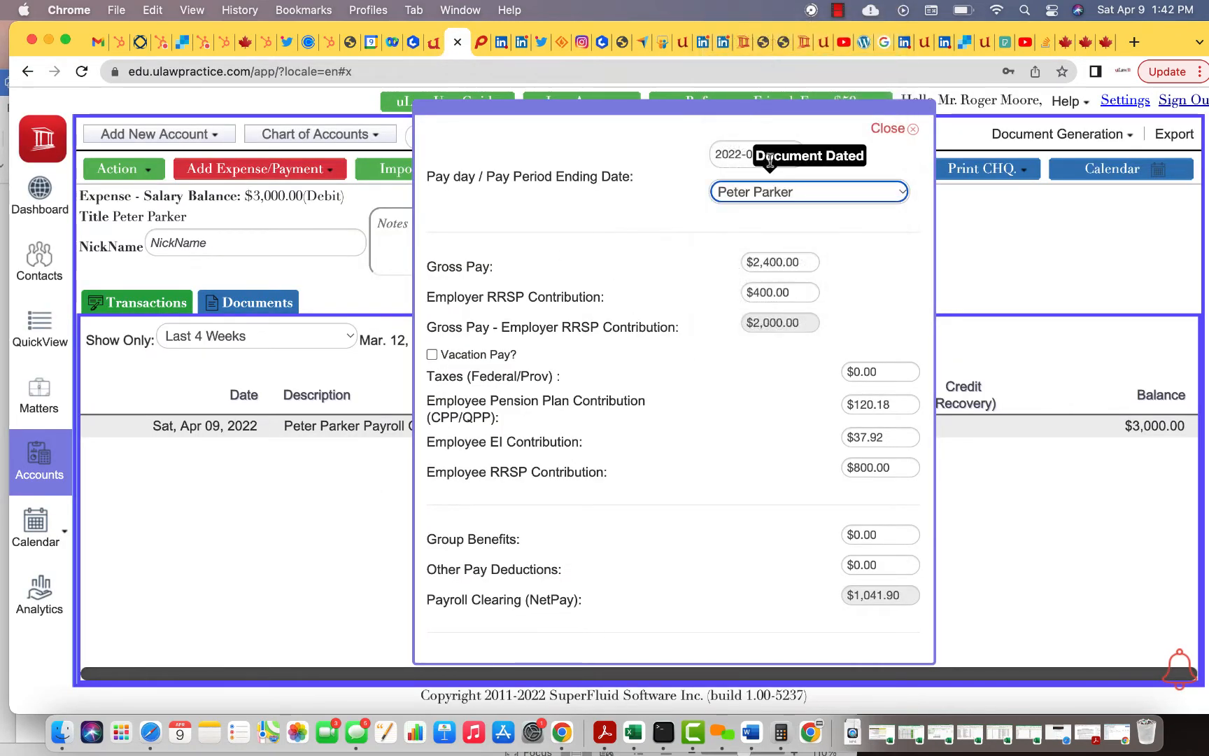
pyautogui.scroll(-5, 700, 270)
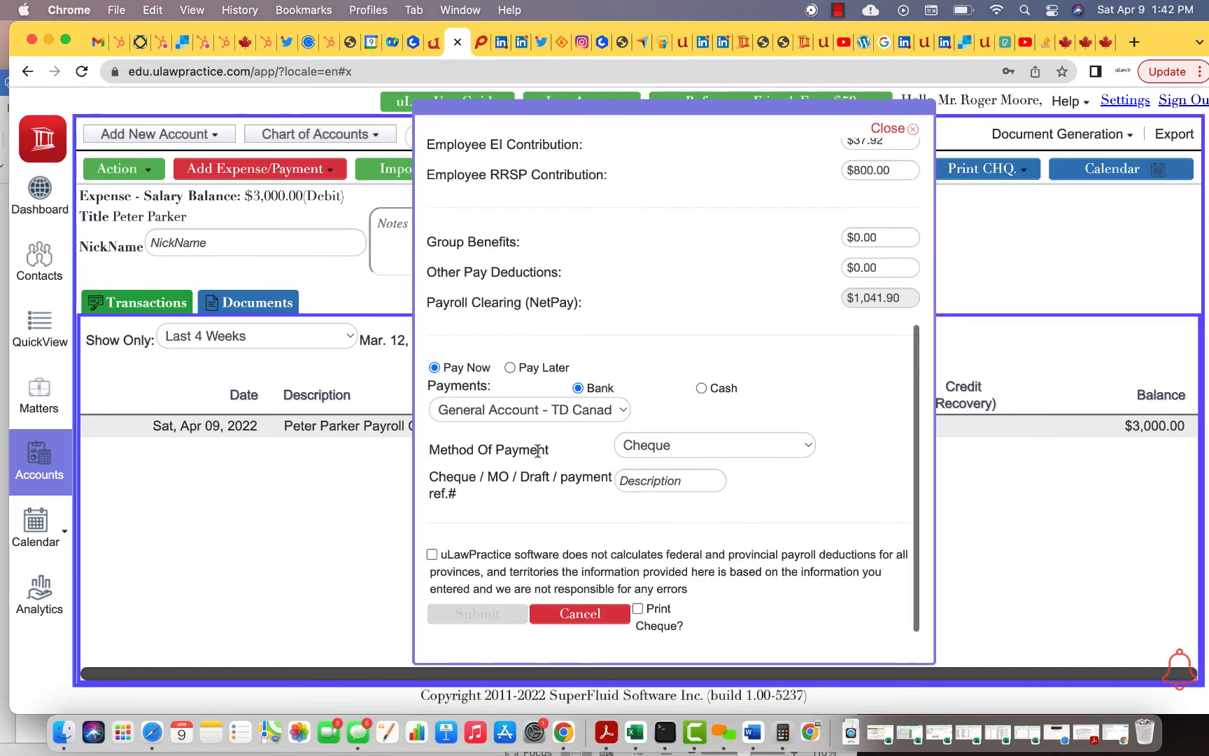
pyautogui.click(661, 481)
pyautogui.write('45')
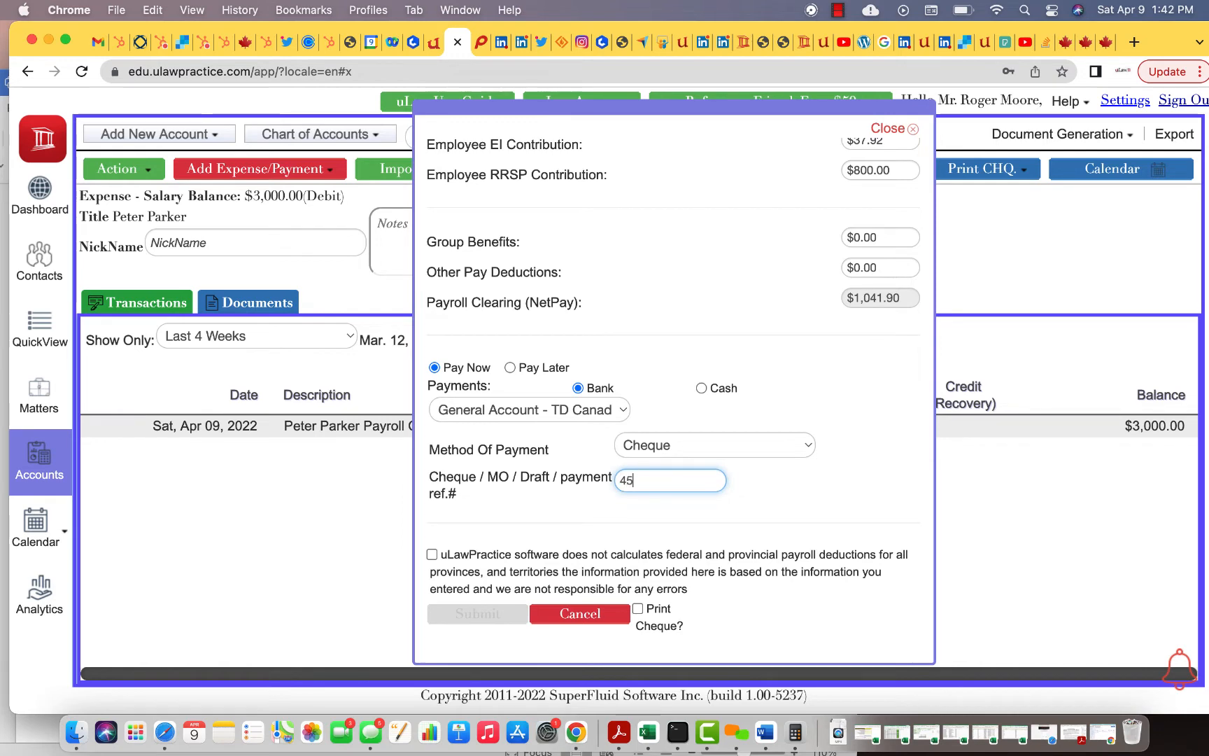
pyautogui.click(431, 555)
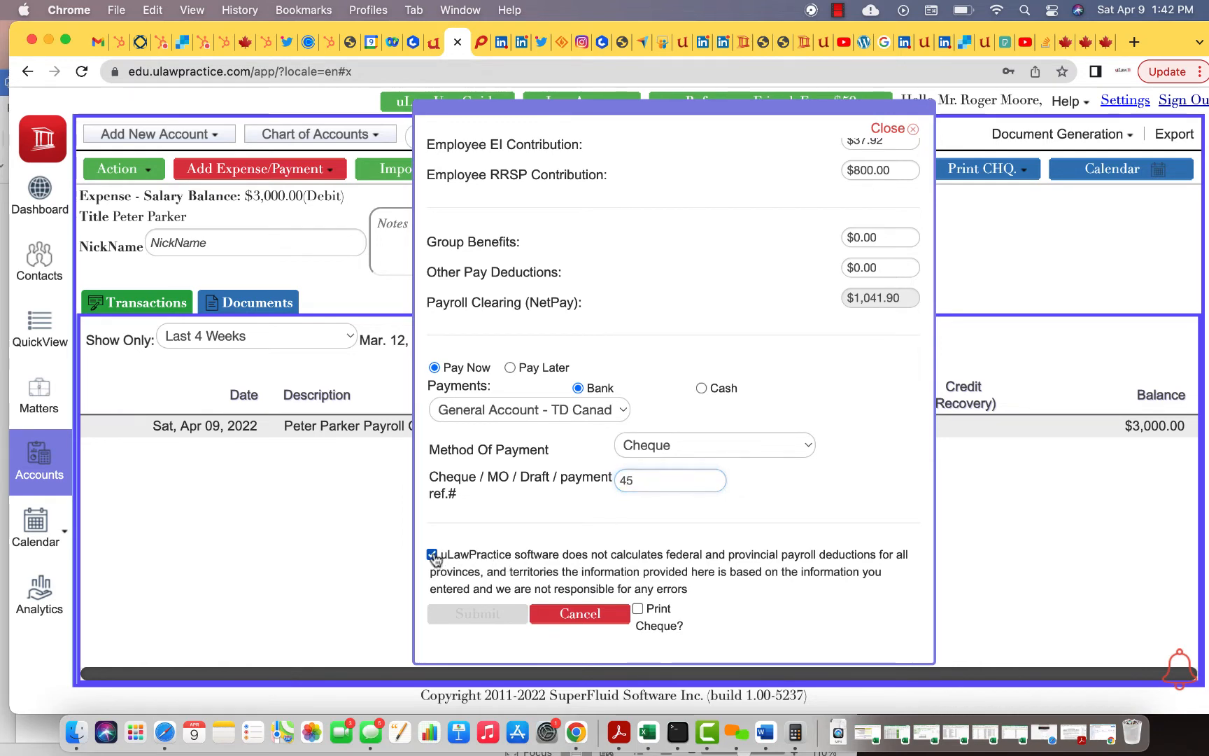
pyautogui.click(490, 615)
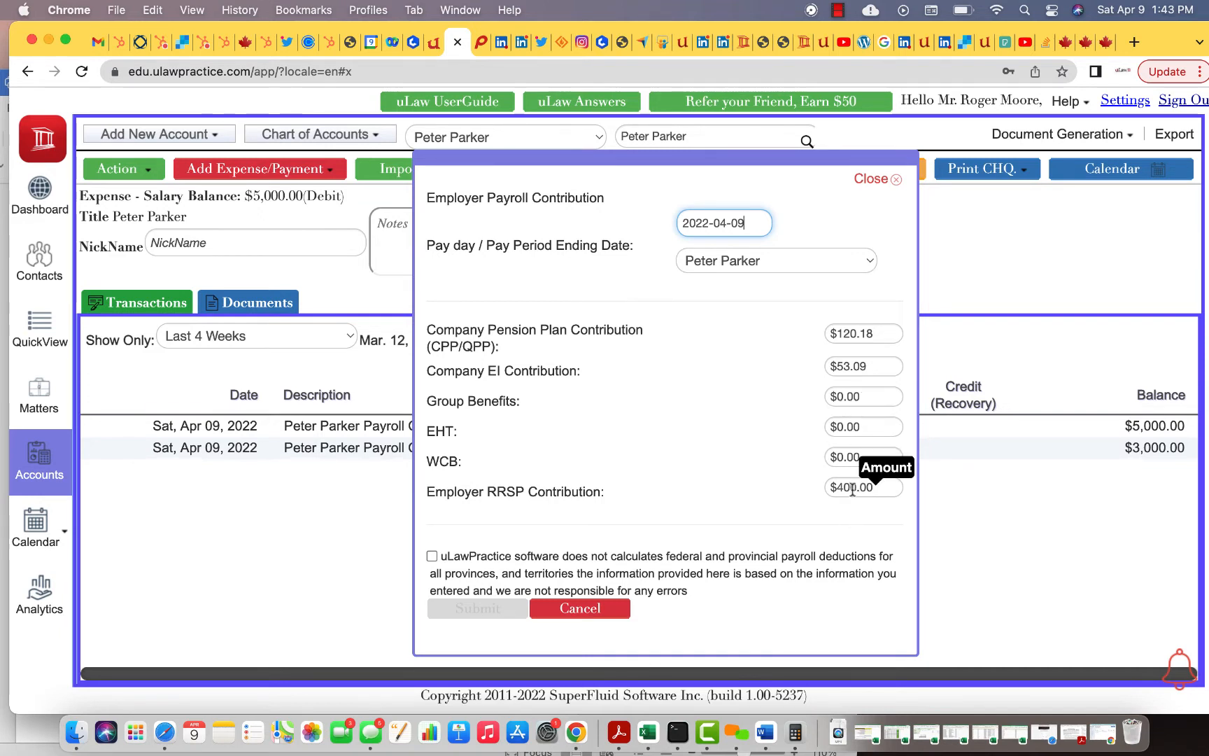
# Accept the disclaimer and submit employer contributions of CPP $120.18, EI $53.09 and RRSP $400.00
pyautogui.click(432, 558)
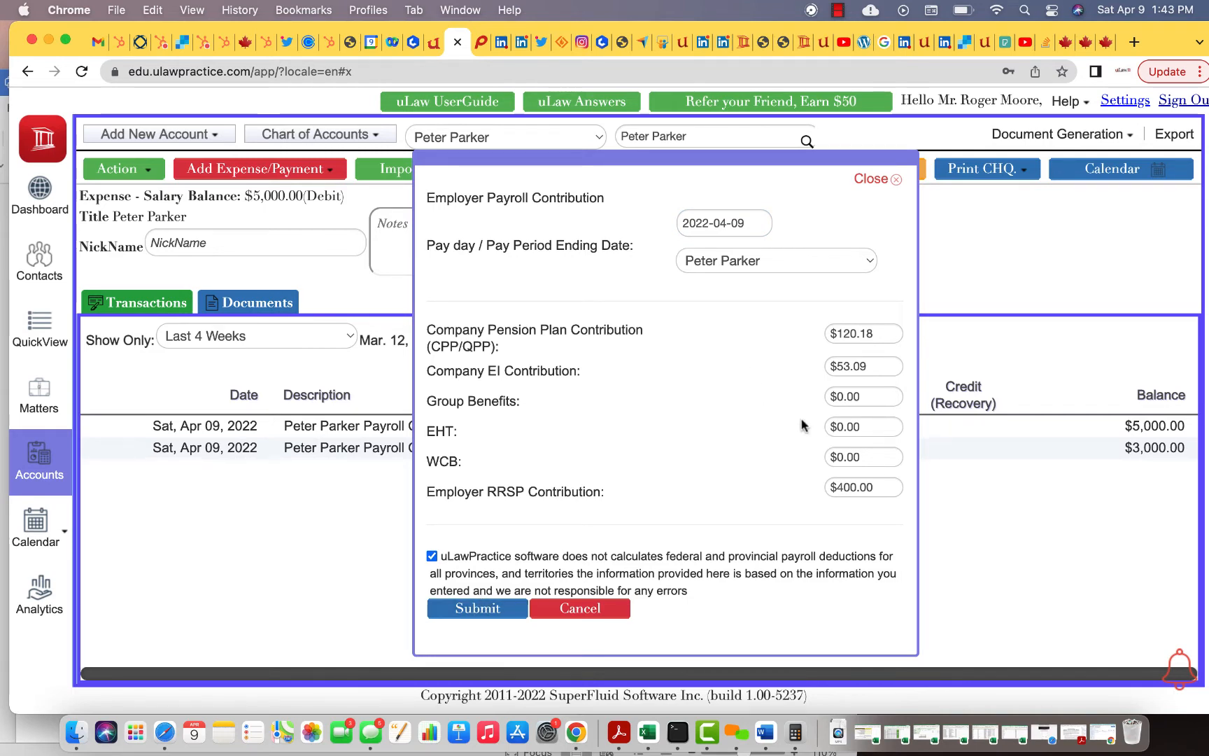
pyautogui.click(475, 620)
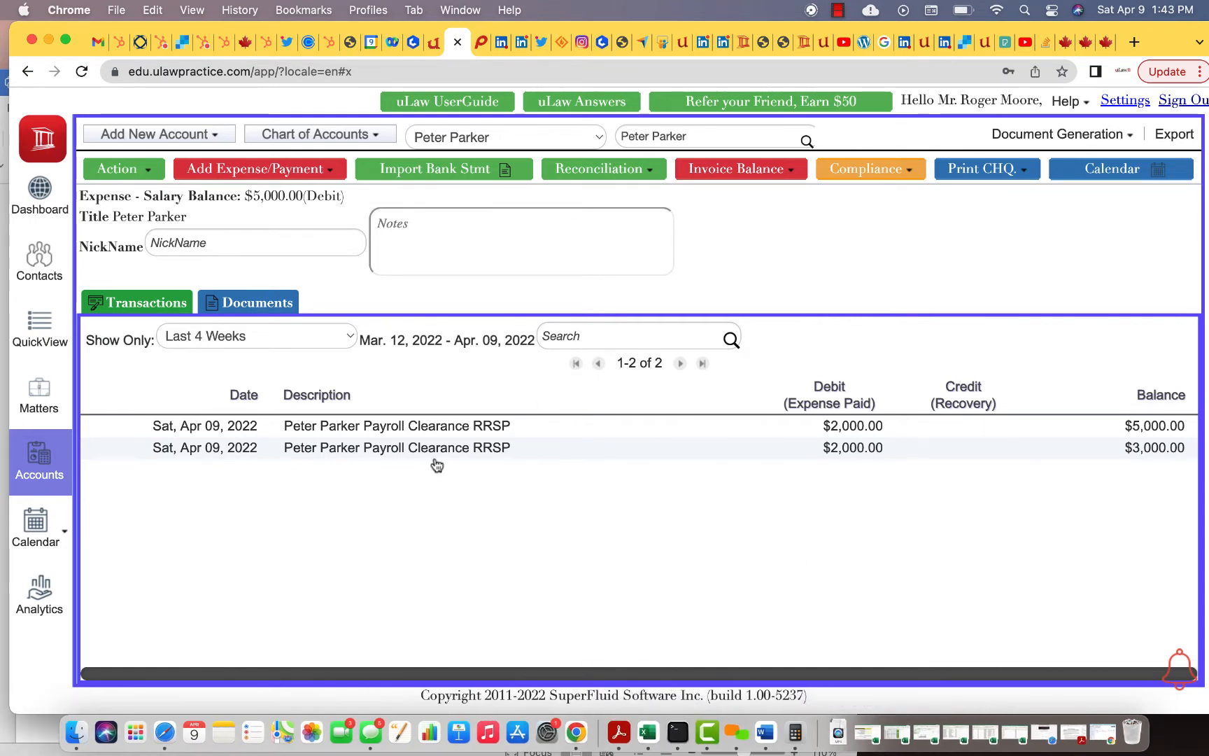
# Start an RRSP payable remittance with employee RRSP 800 and employer RRSP 400, totalling $1,200
pyautogui.click(151, 166)
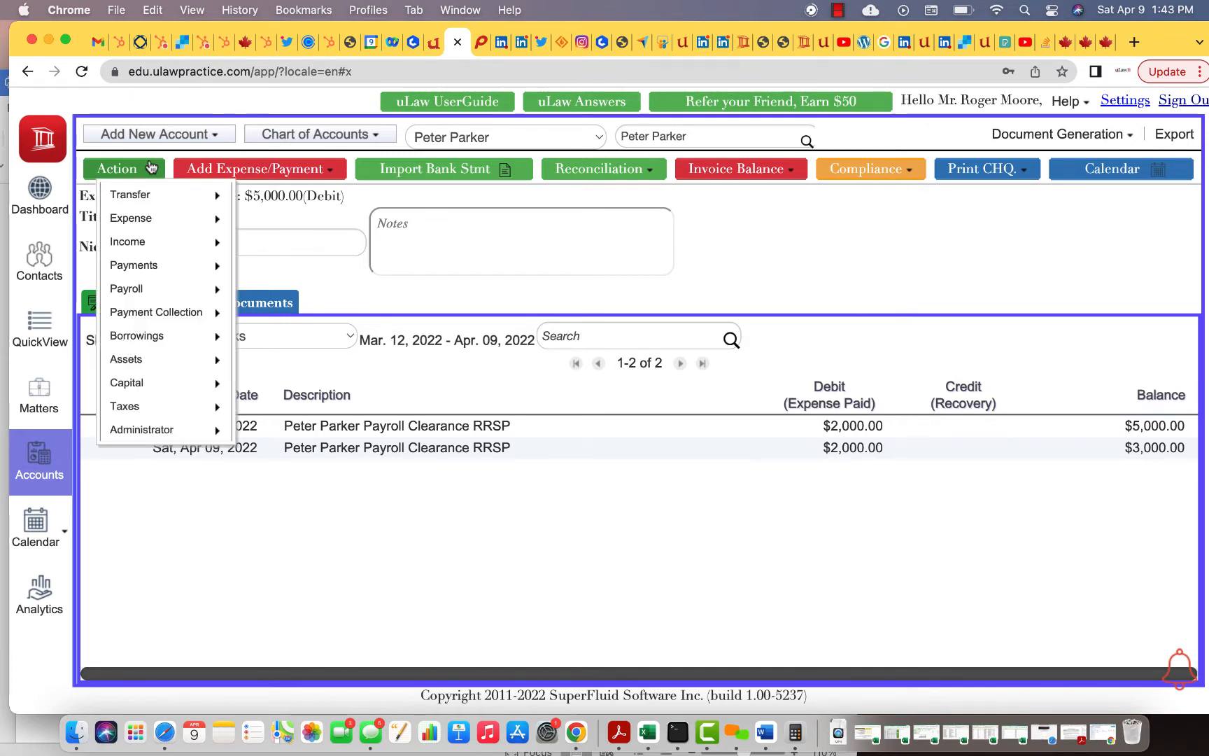
pyautogui.moveTo(174, 289)
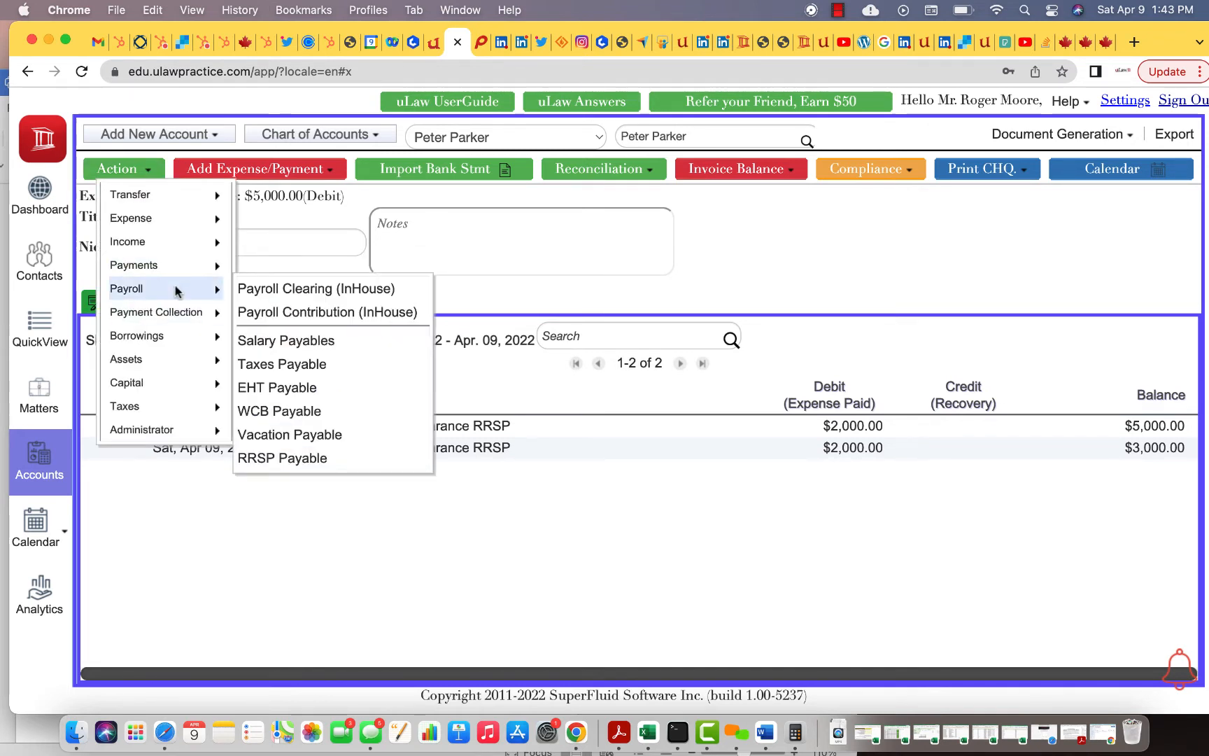
pyautogui.click(323, 457)
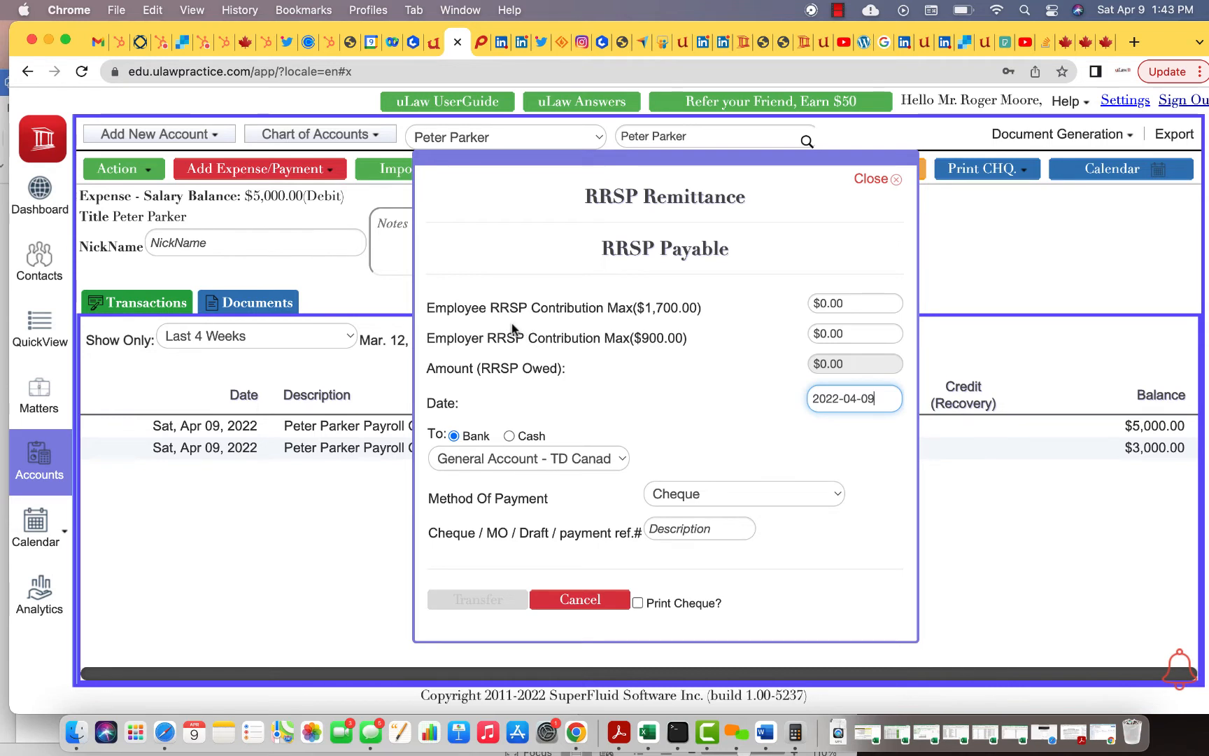
pyautogui.click(841, 301)
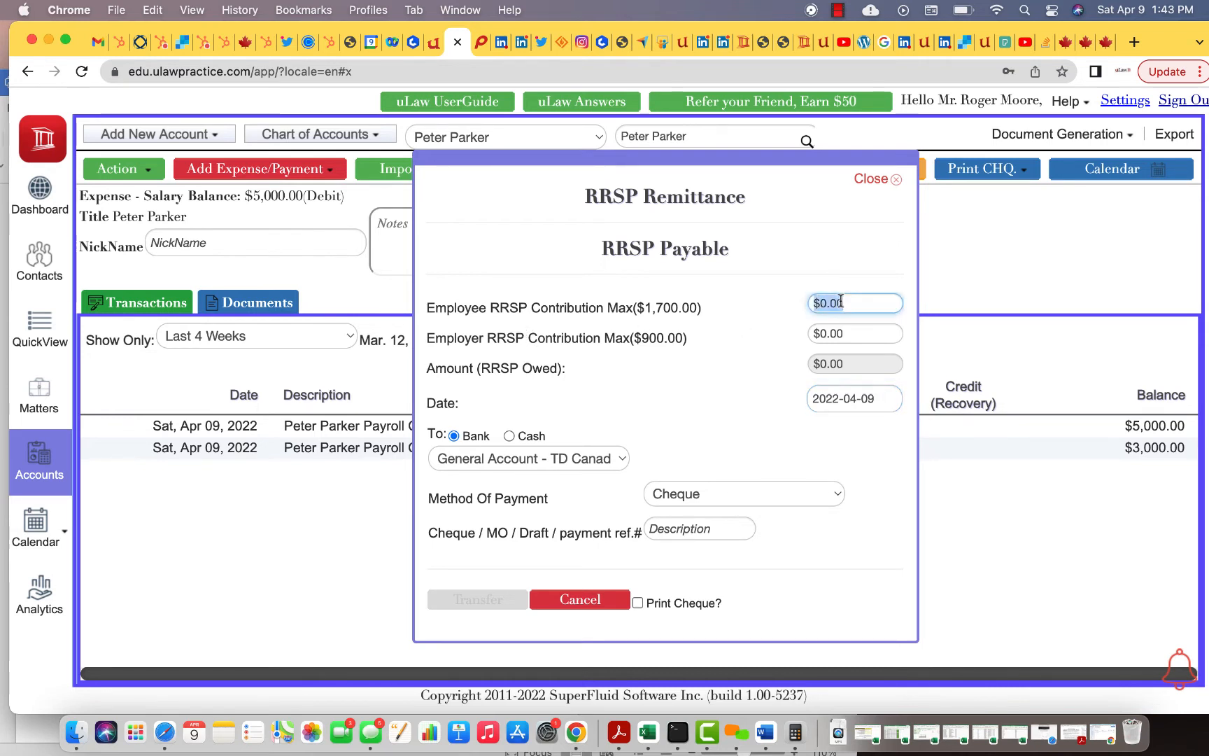
pyautogui.write('800')
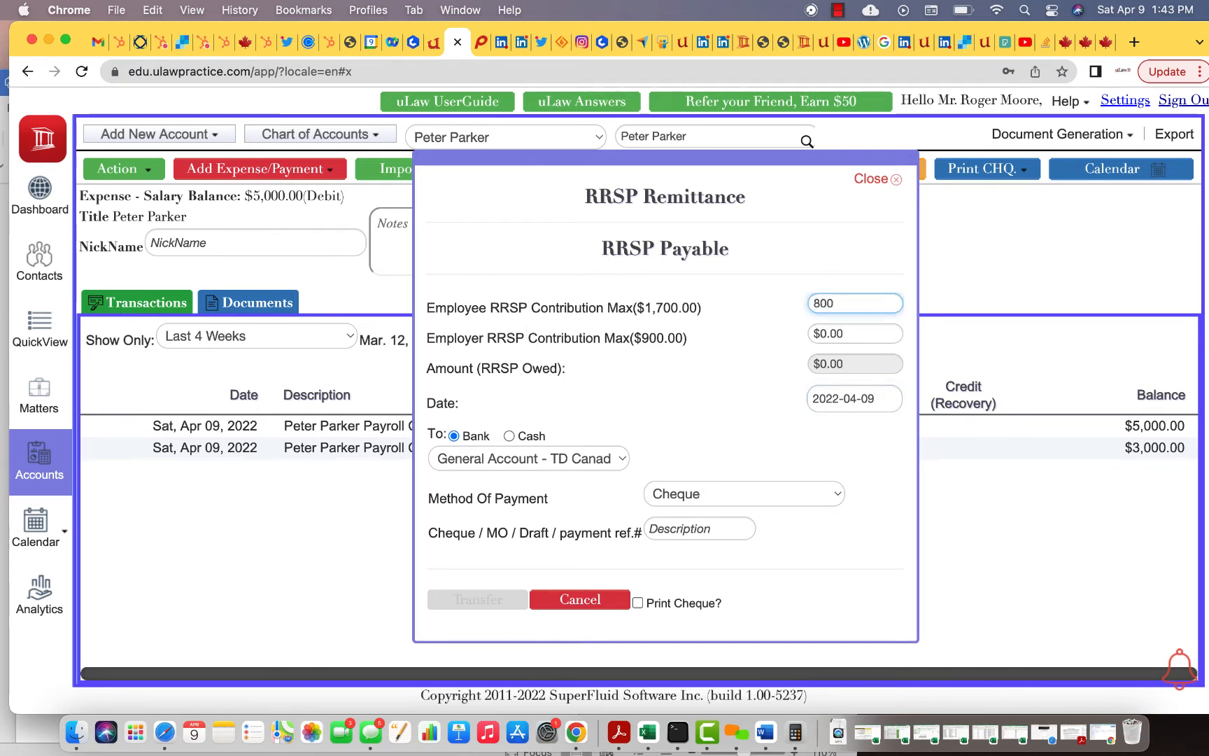
pyautogui.press('Tab')
pyautogui.write('4')
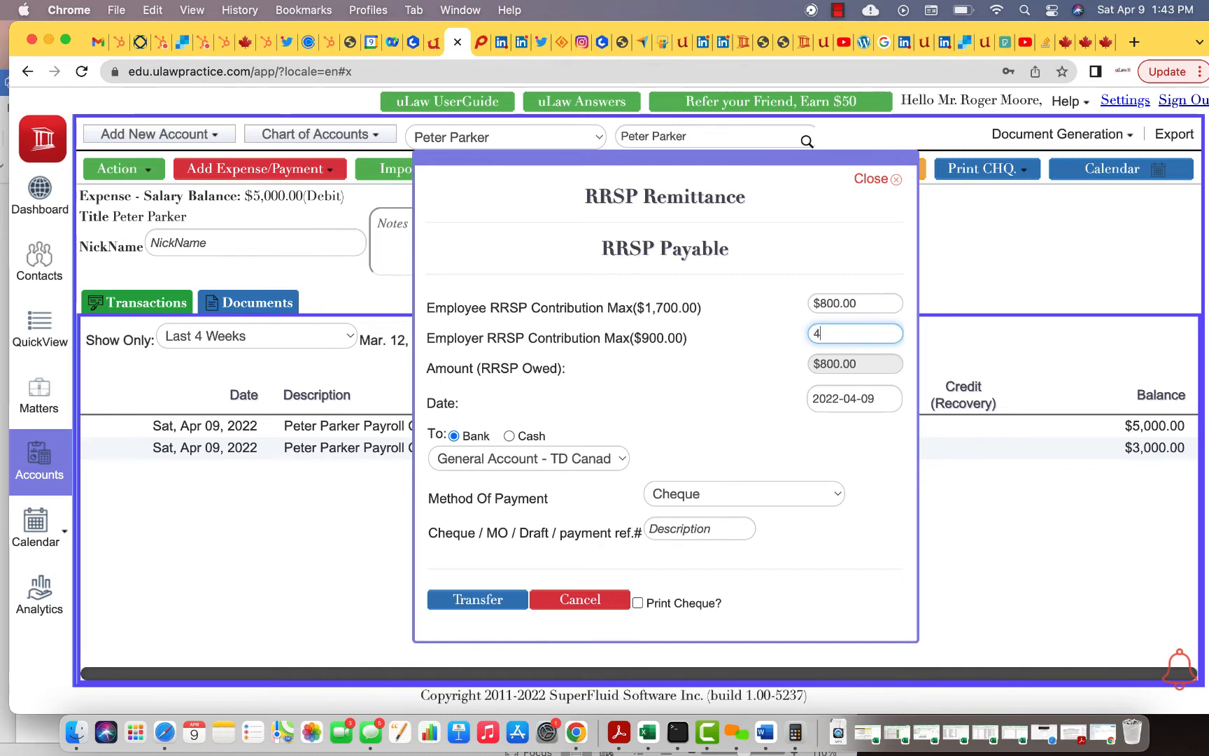
pyautogui.click(762, 417)
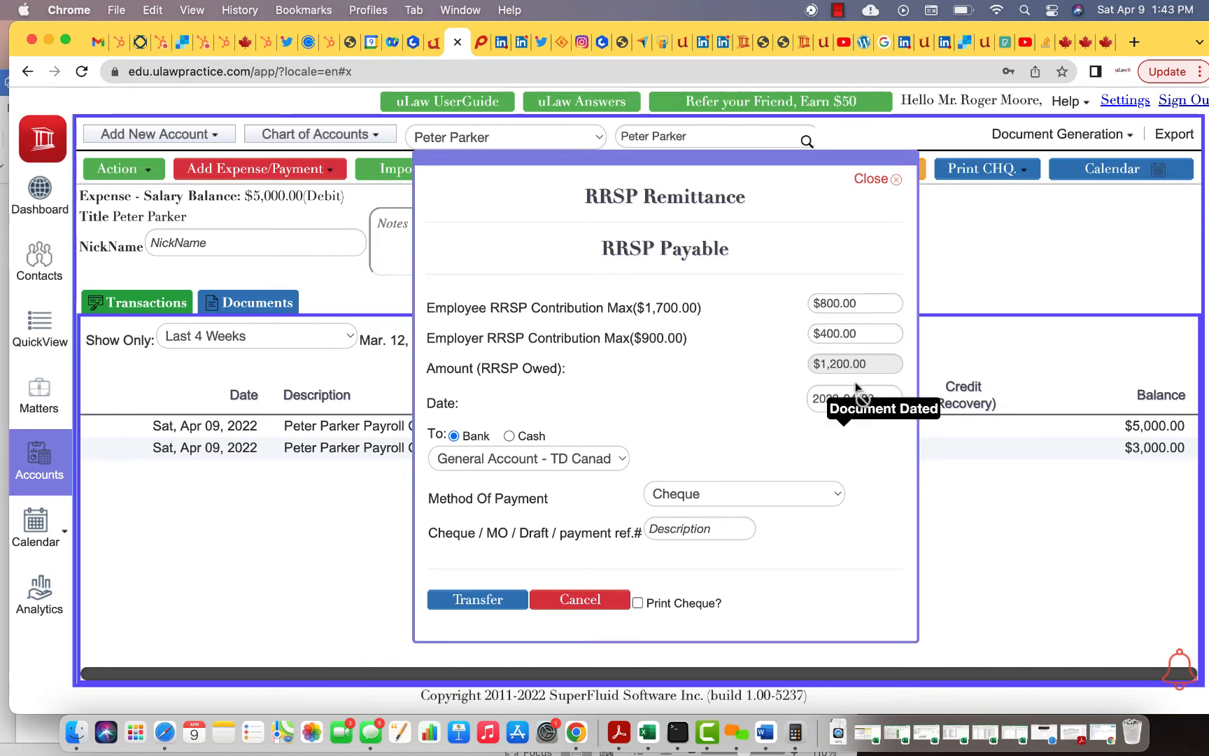
# Pay it by Electronic Fund Transfer with the Sun Life payment reference and save the transfer
pyautogui.click(704, 530)
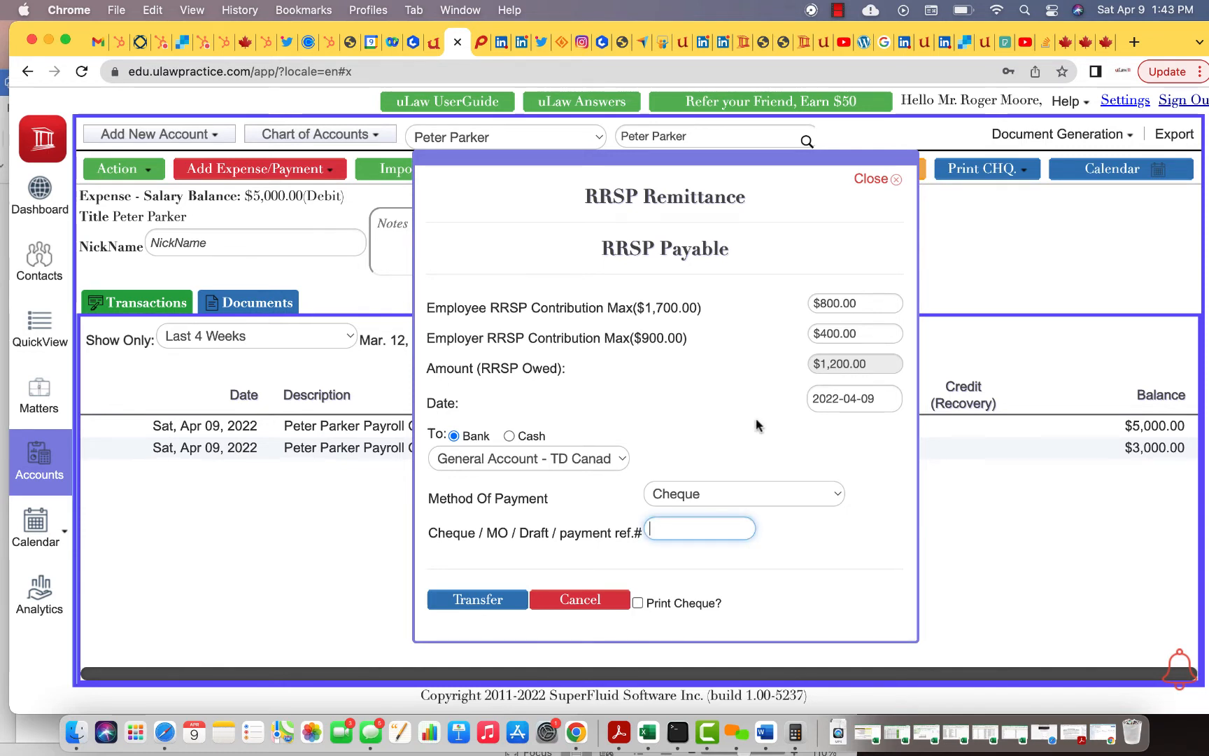
pyautogui.click(734, 492)
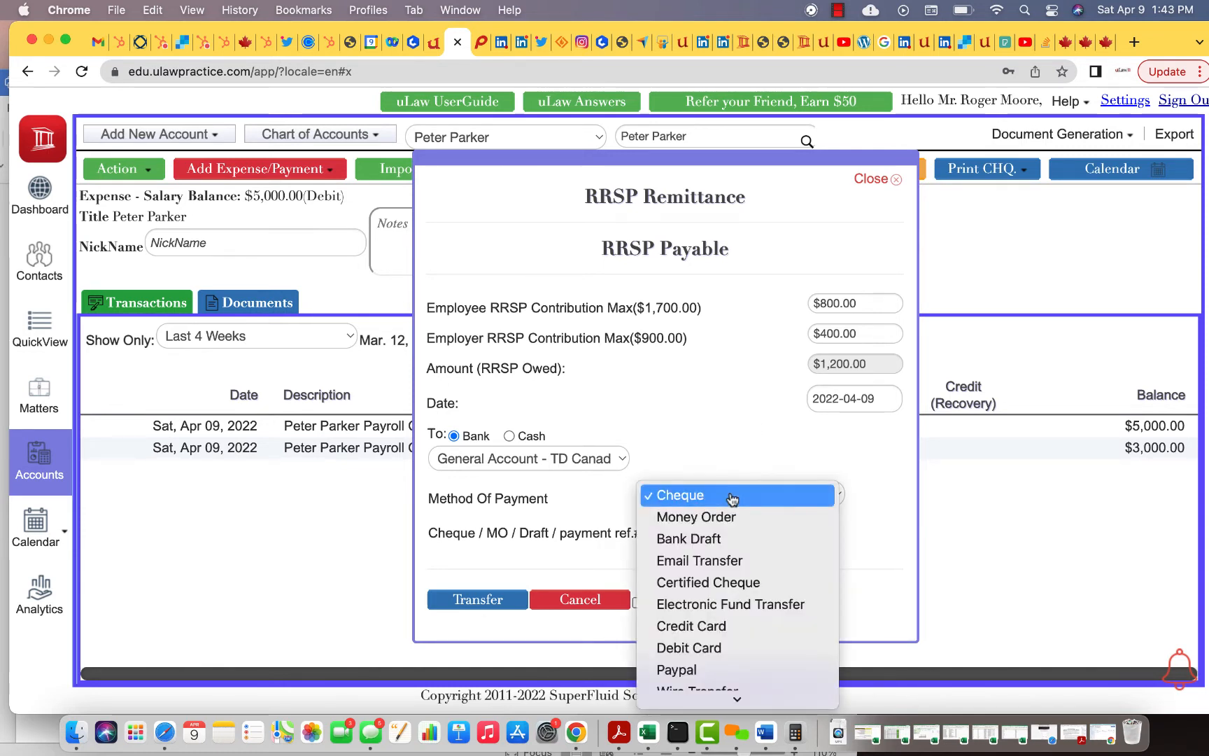
pyautogui.click(738, 605)
pyautogui.click(728, 532)
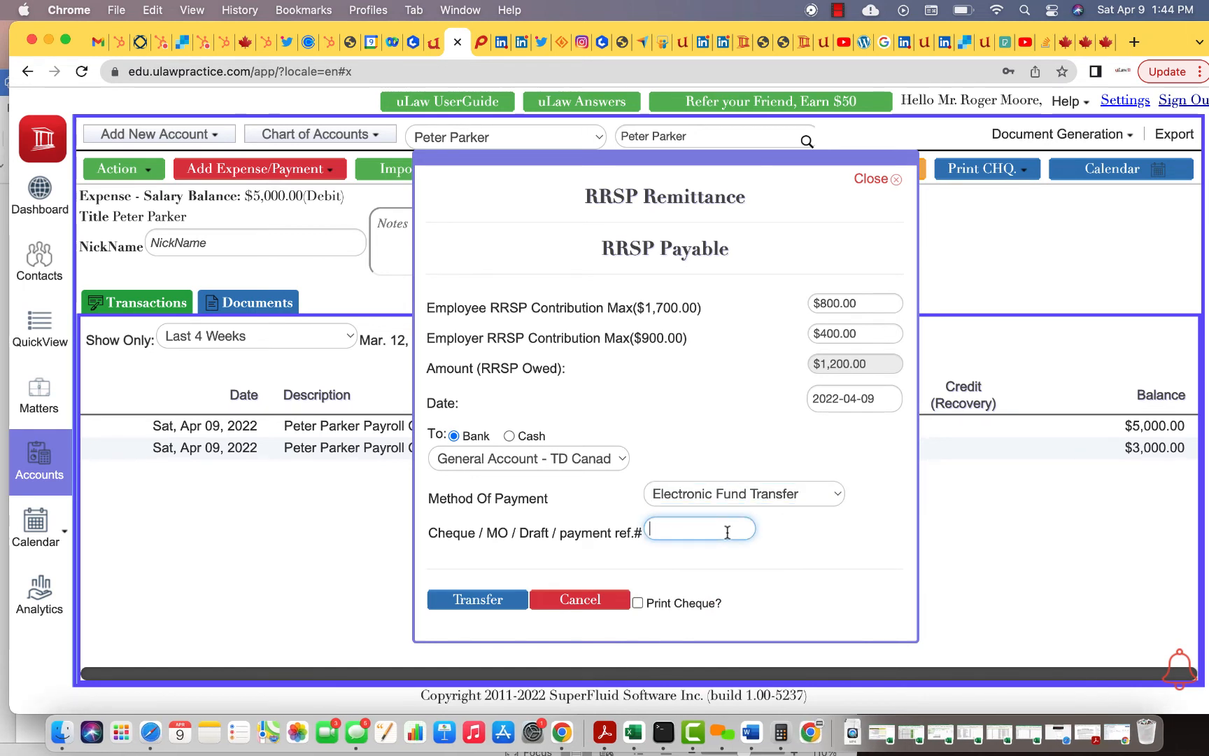
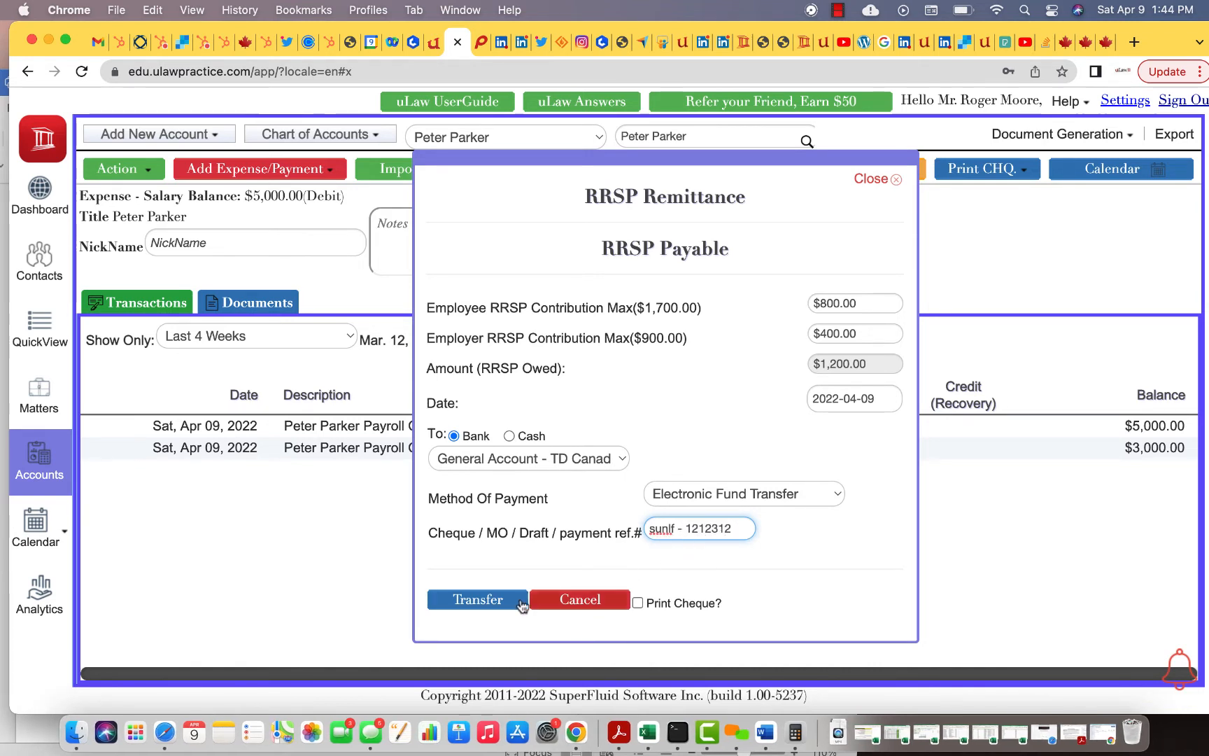
pyautogui.click(478, 605)
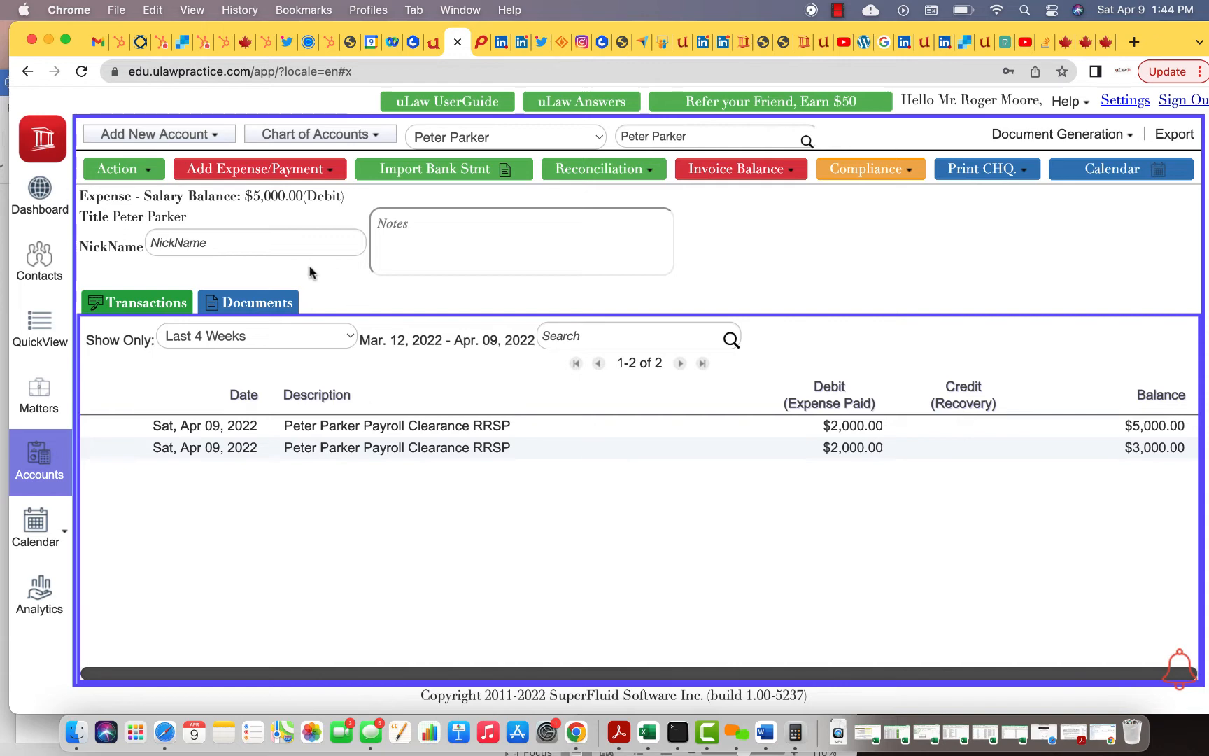
pyautogui.click(1067, 46)
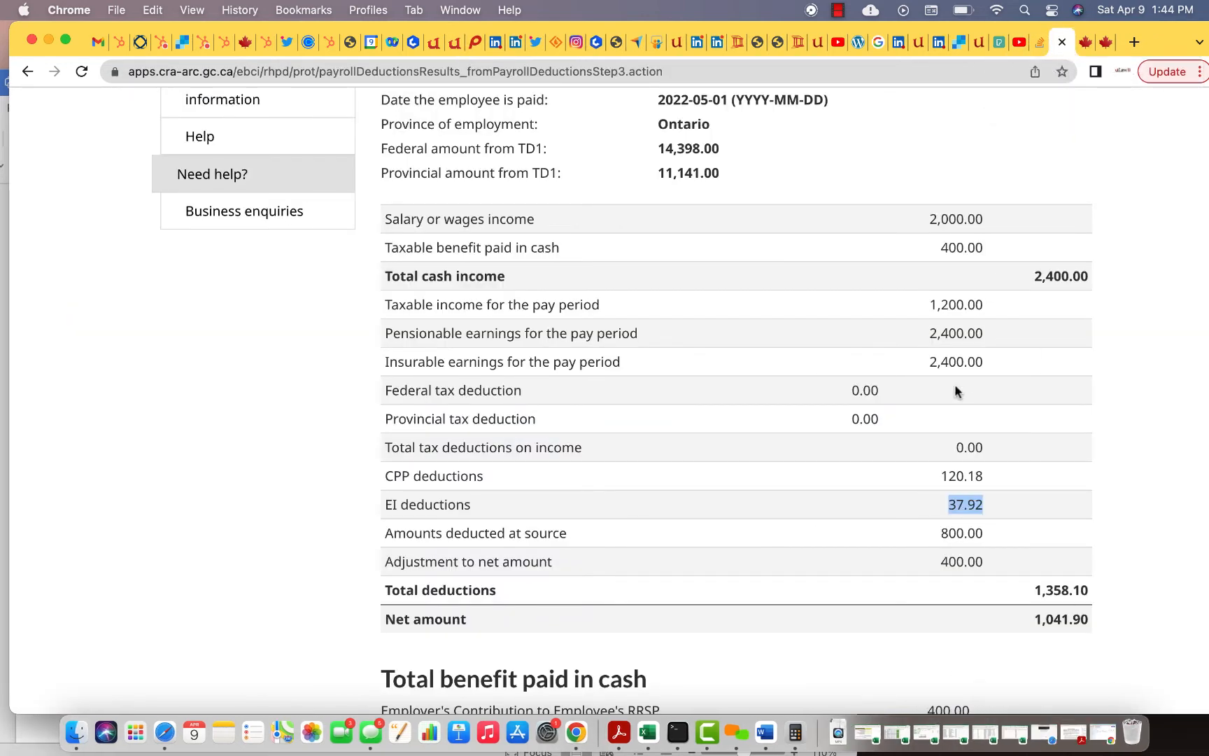
pyautogui.click(436, 44)
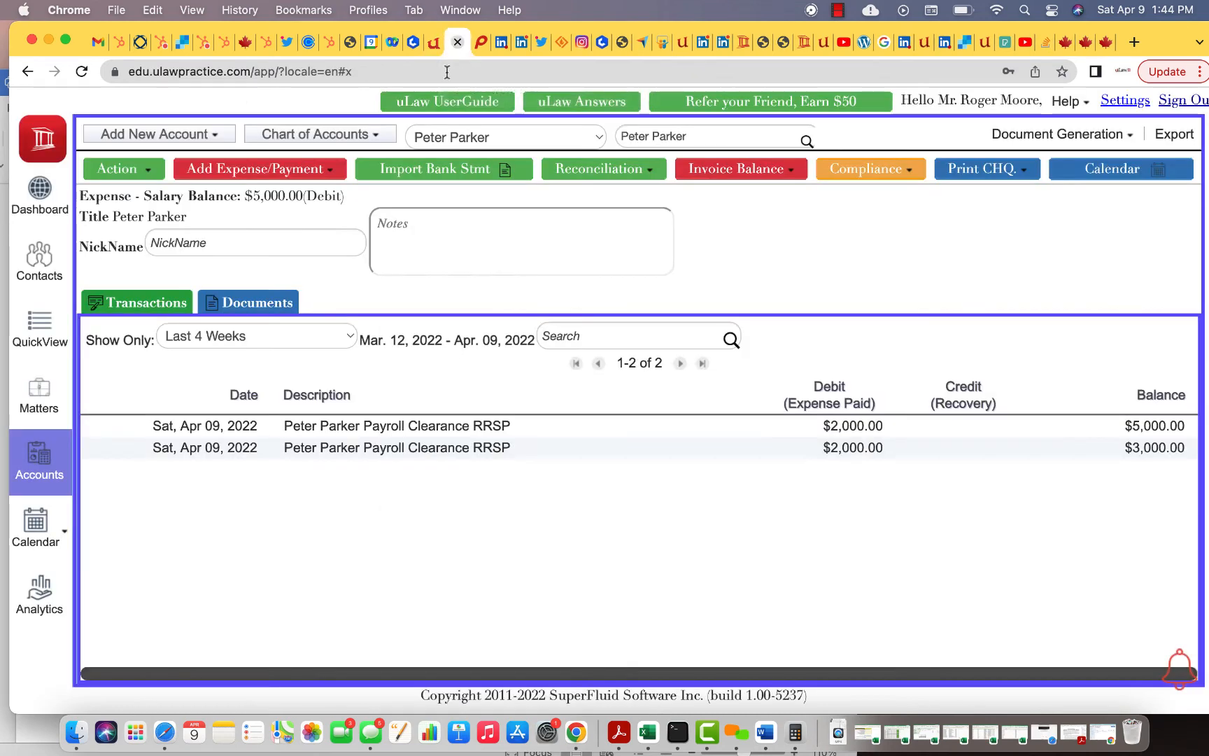
pyautogui.click(145, 174)
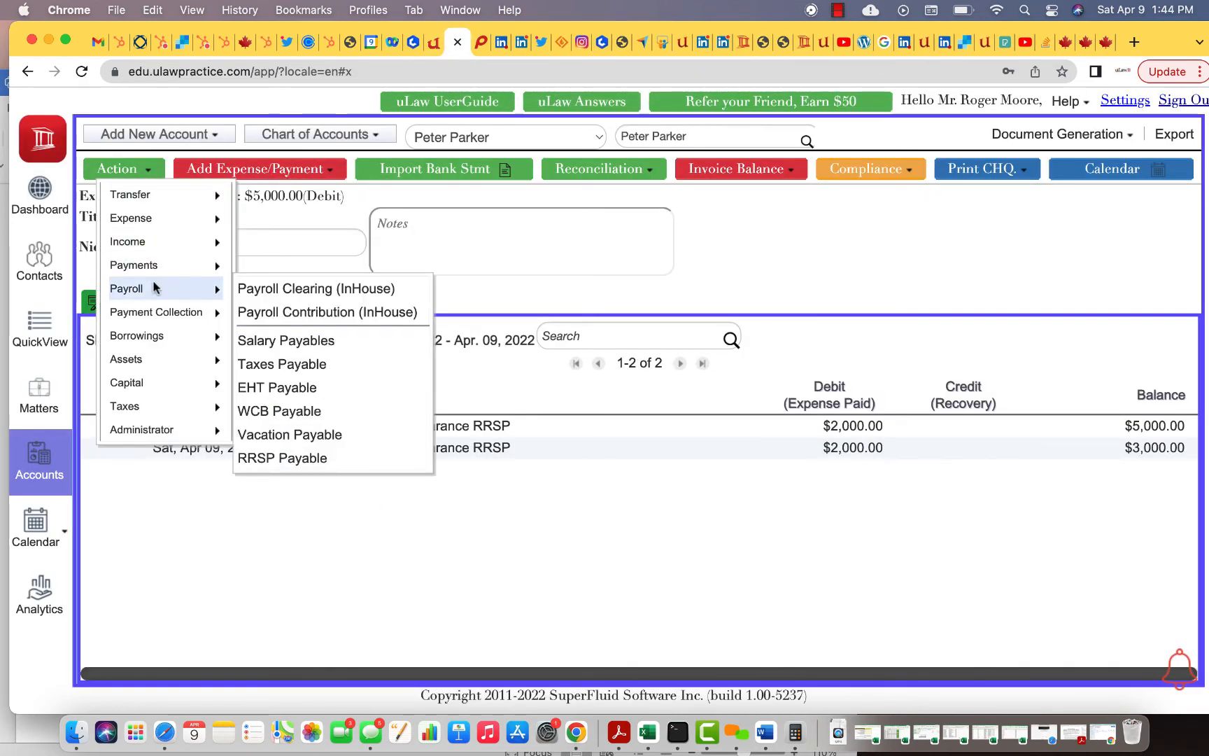
pyautogui.moveTo(201, 292)
pyautogui.click(286, 288)
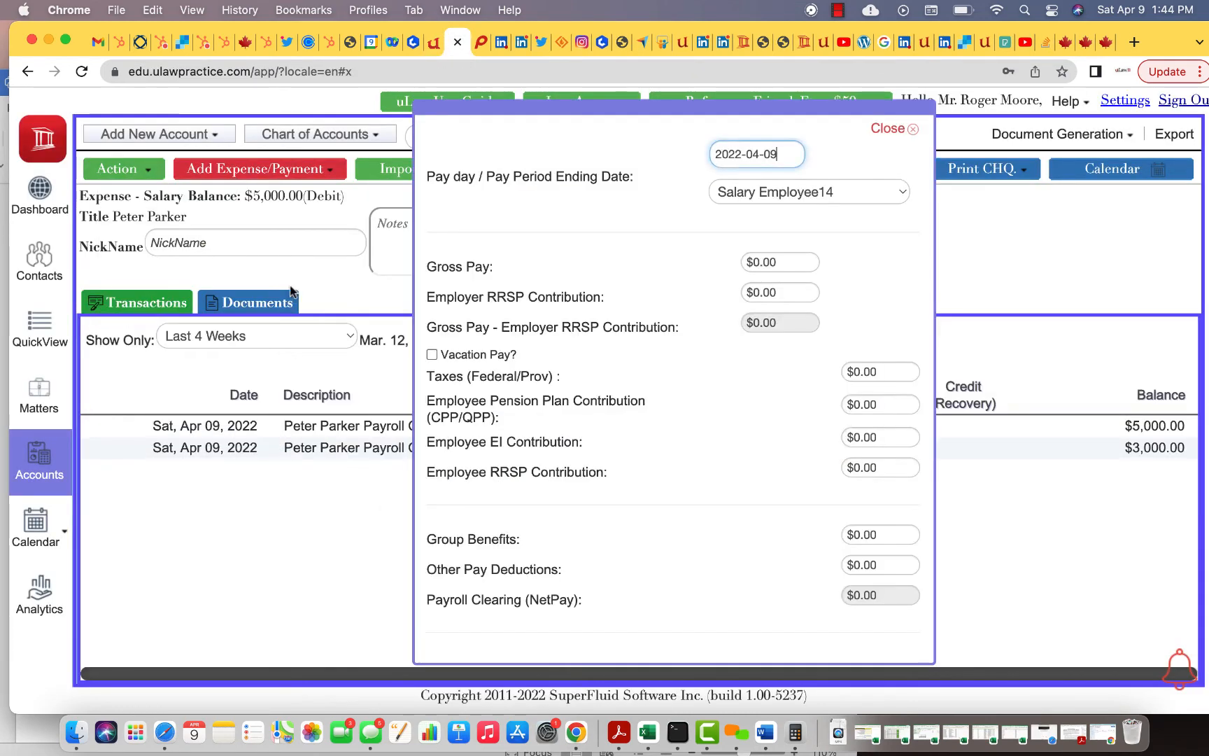
pyautogui.click(747, 194)
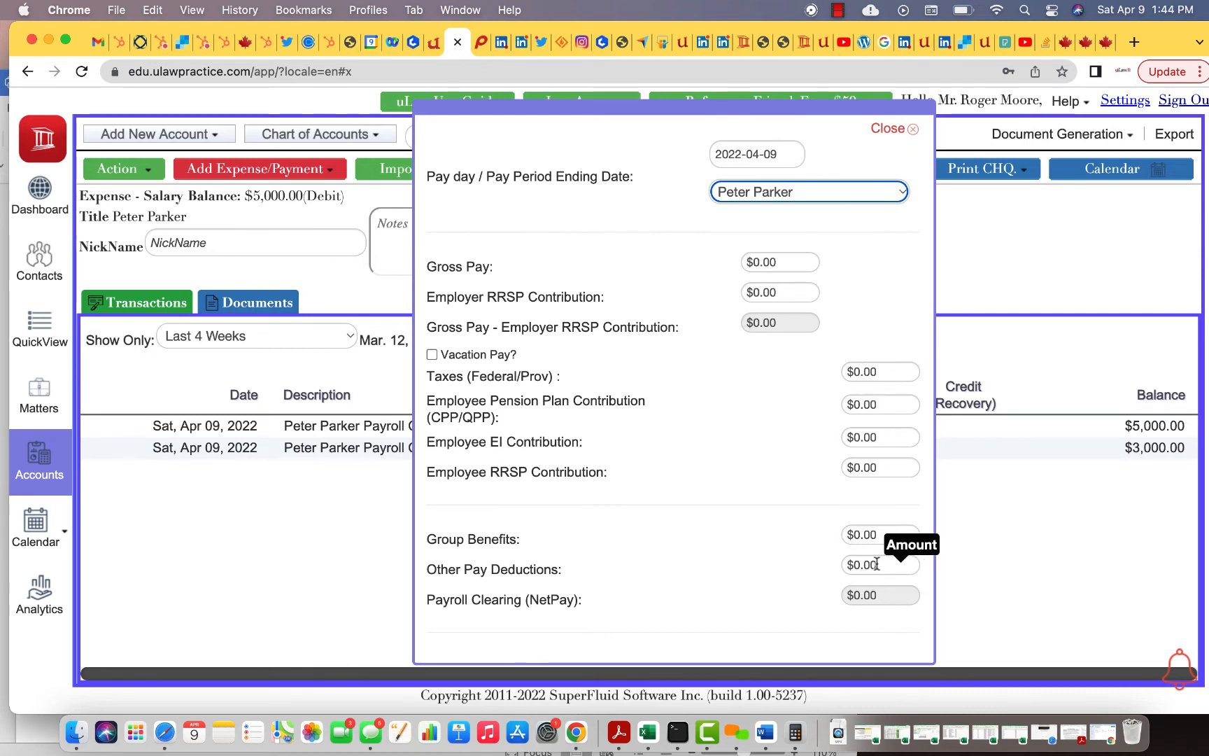
pyautogui.scroll(-3, 790, 402)
pyautogui.scroll(-3, 789, 403)
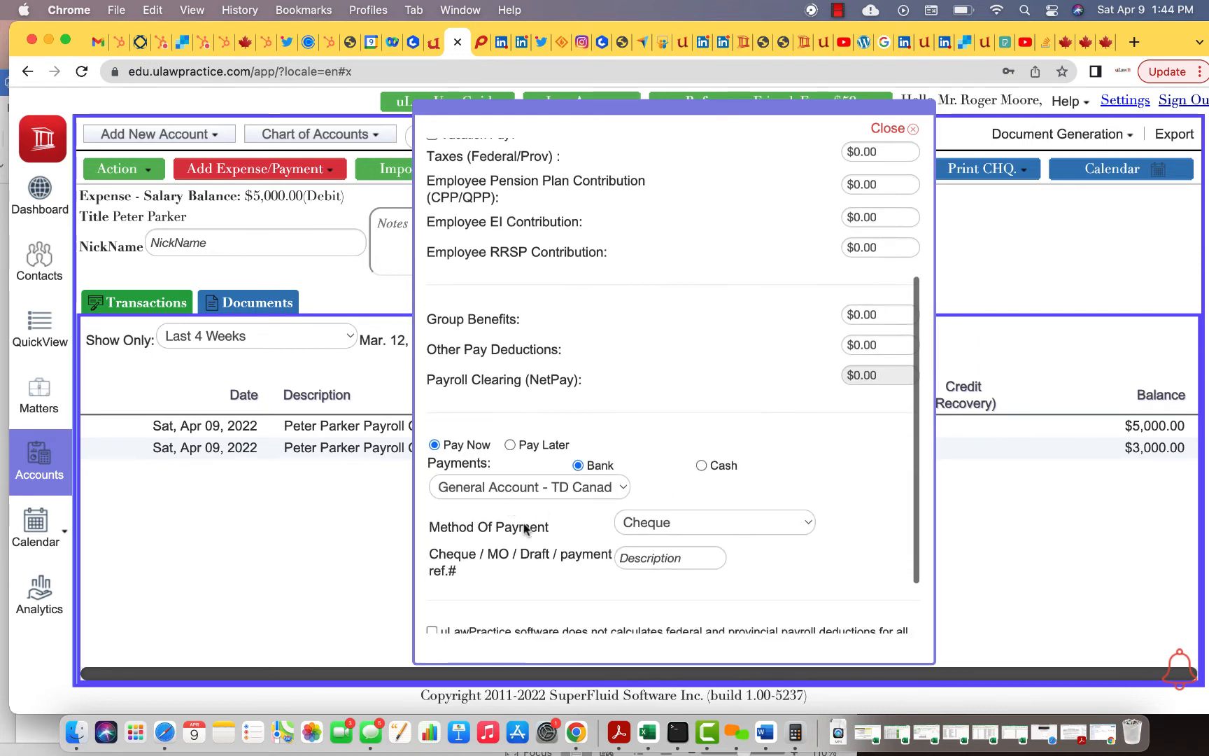
pyautogui.scroll(-2, 609, 554)
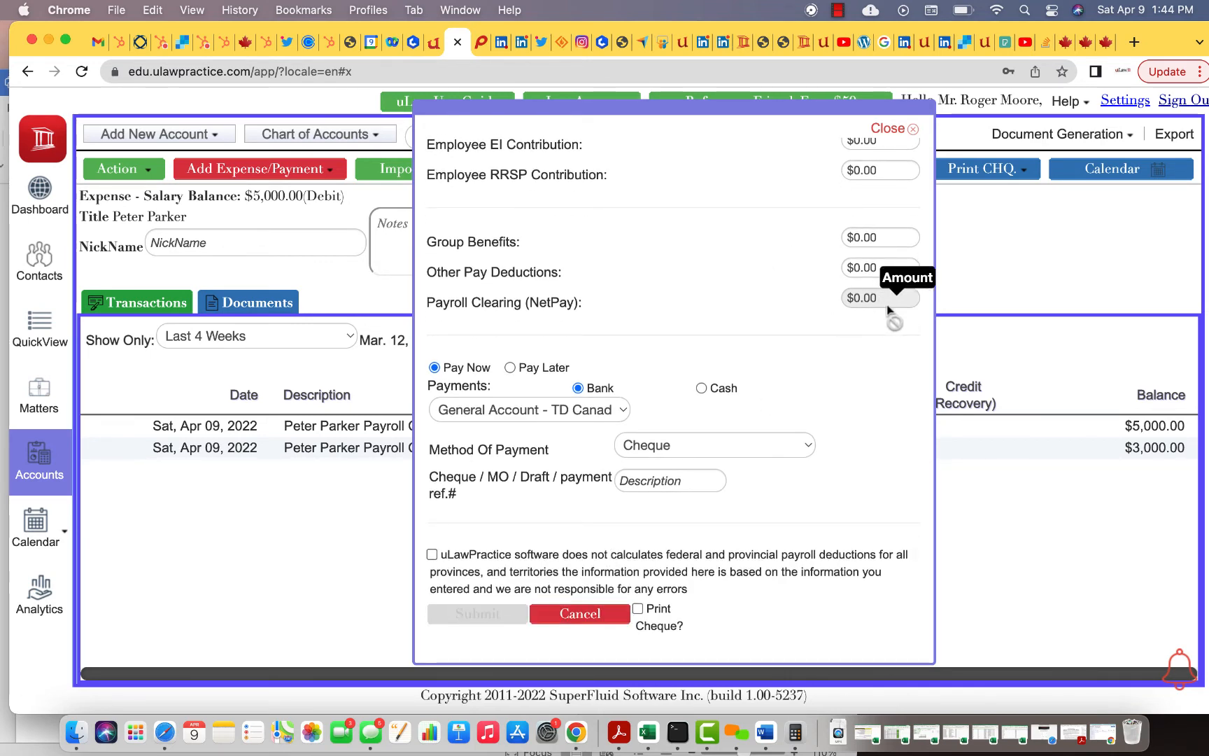
pyautogui.click(1064, 43)
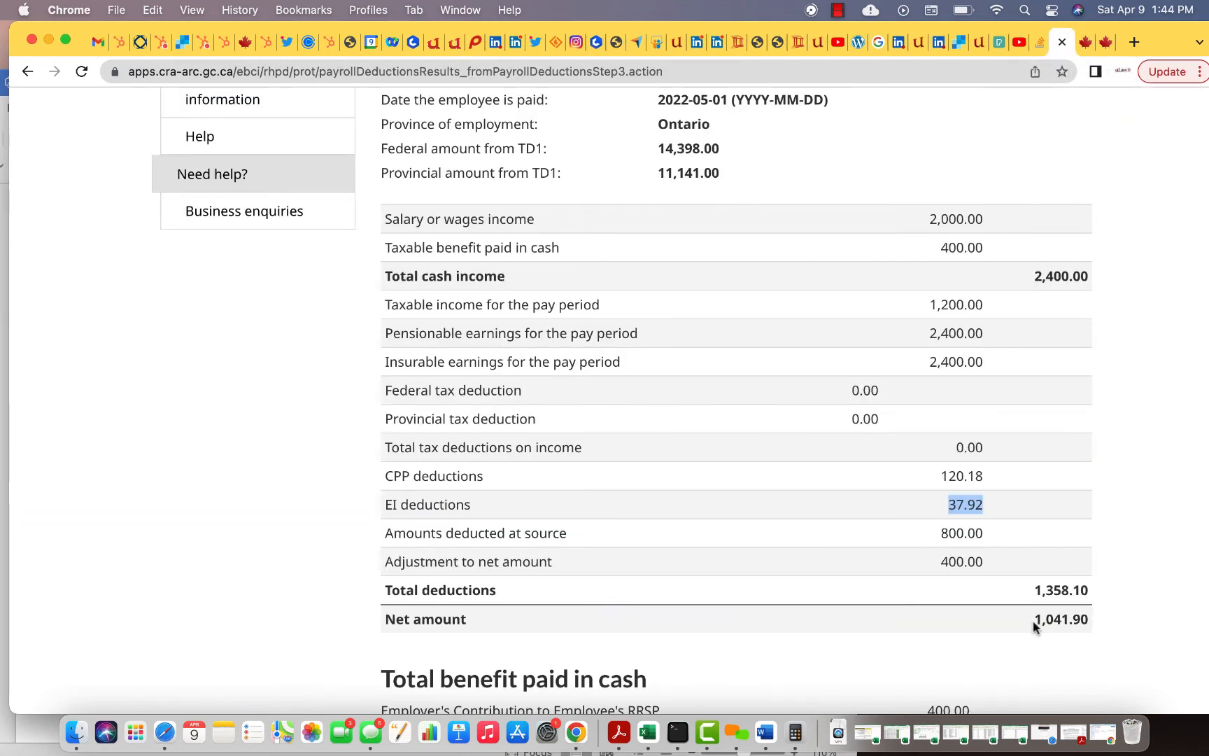
pyautogui.click(455, 43)
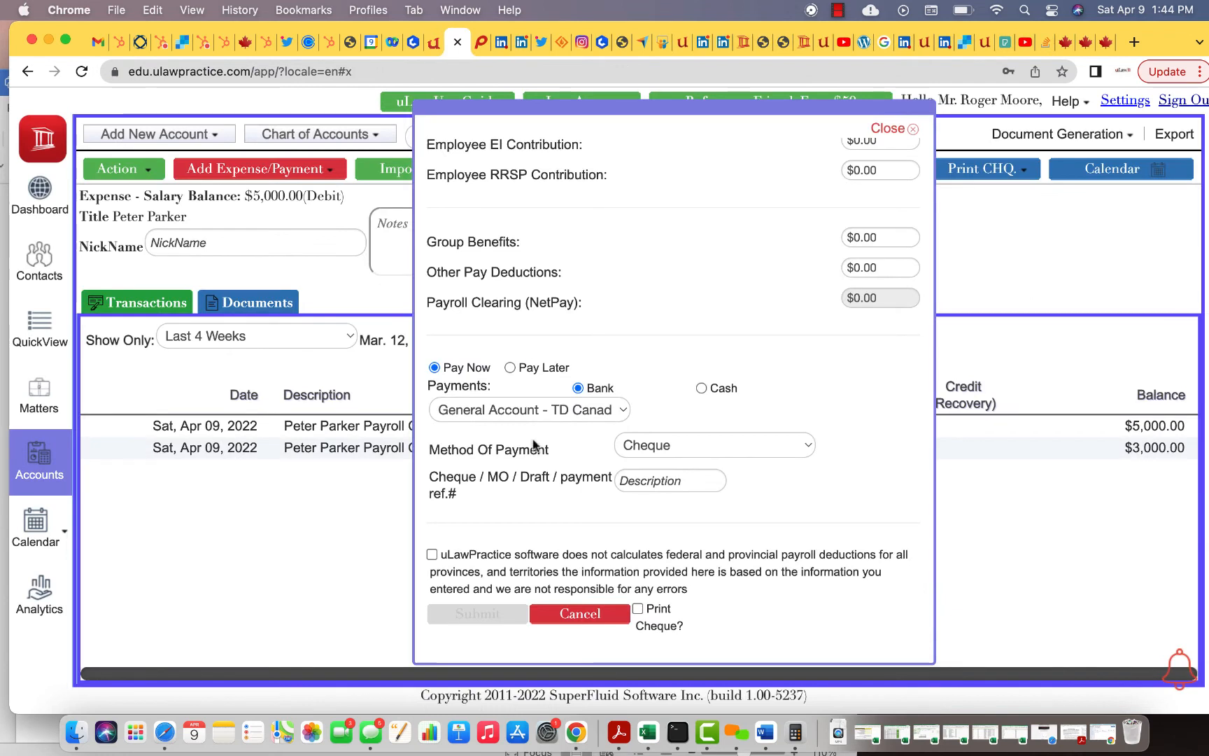
pyautogui.click(431, 555)
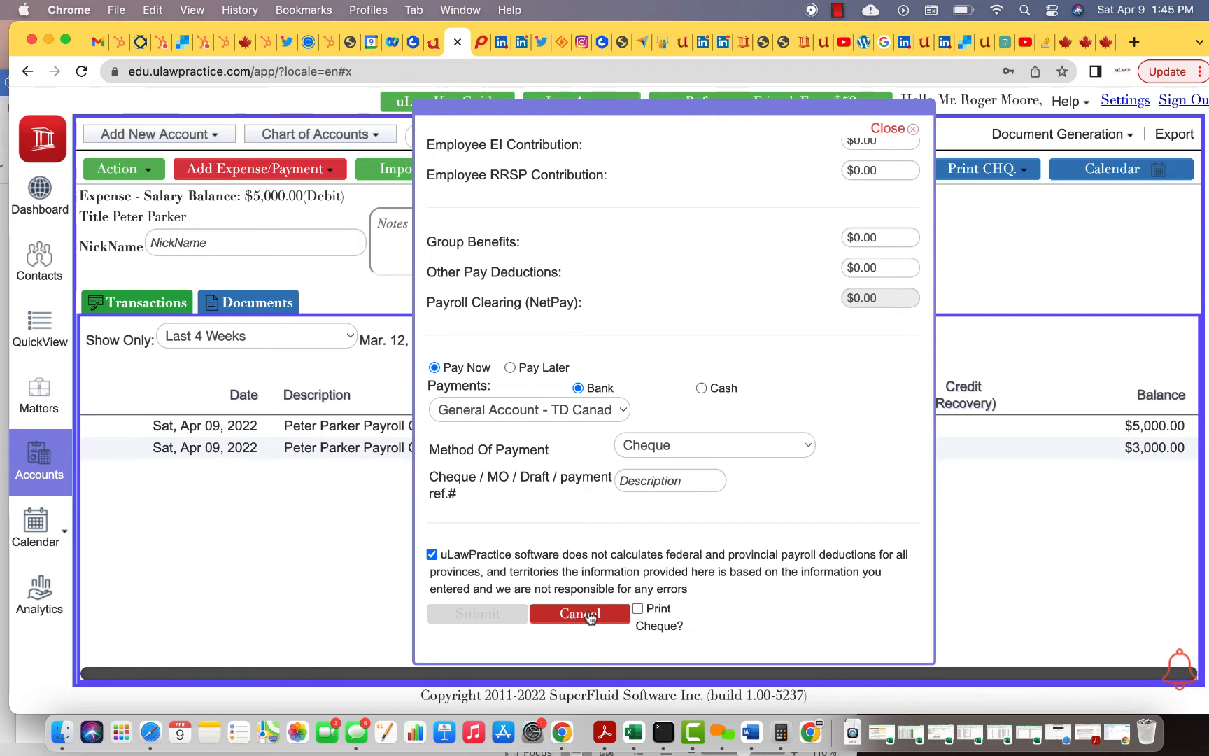
pyautogui.click(580, 614)
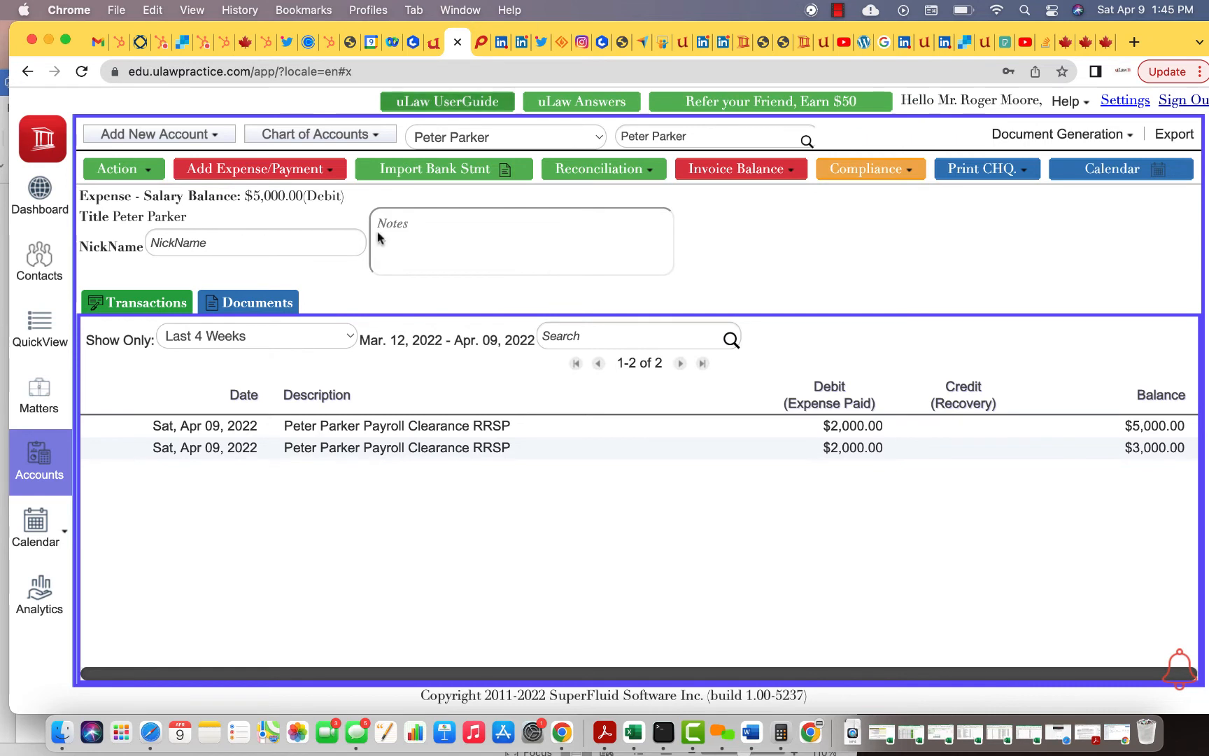
pyautogui.click(131, 170)
pyautogui.moveTo(132, 316)
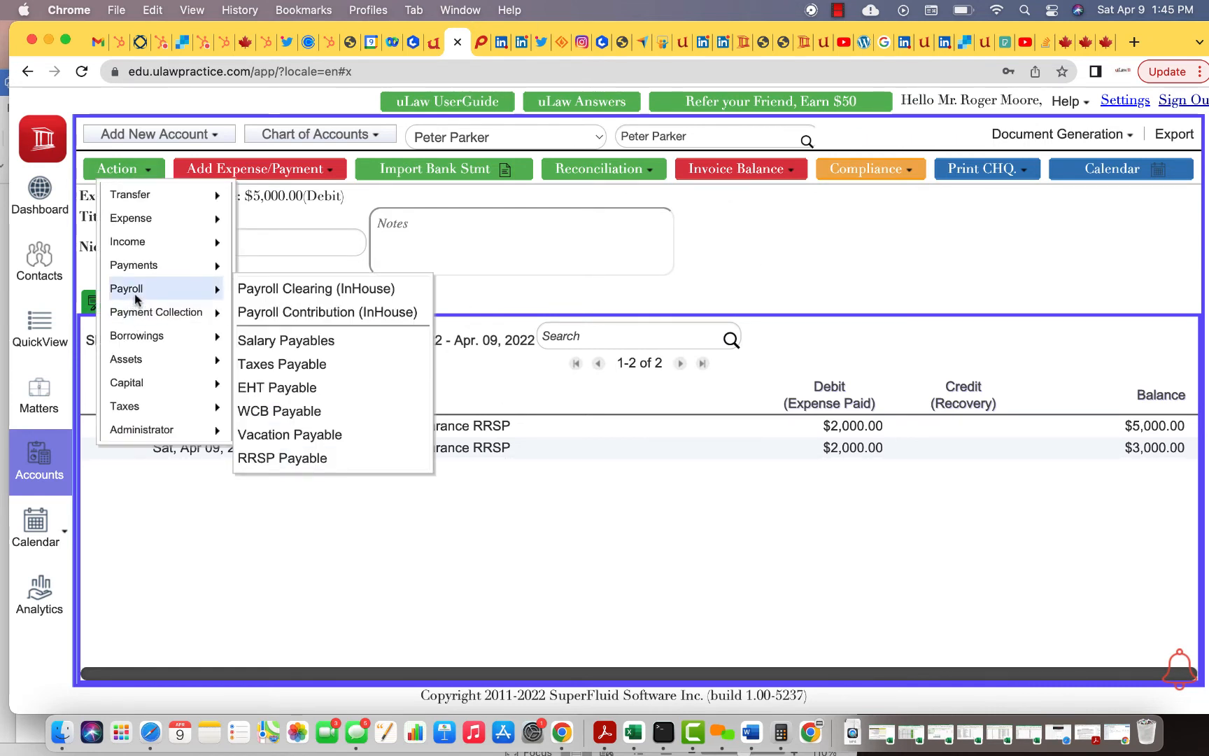
pyautogui.click(305, 459)
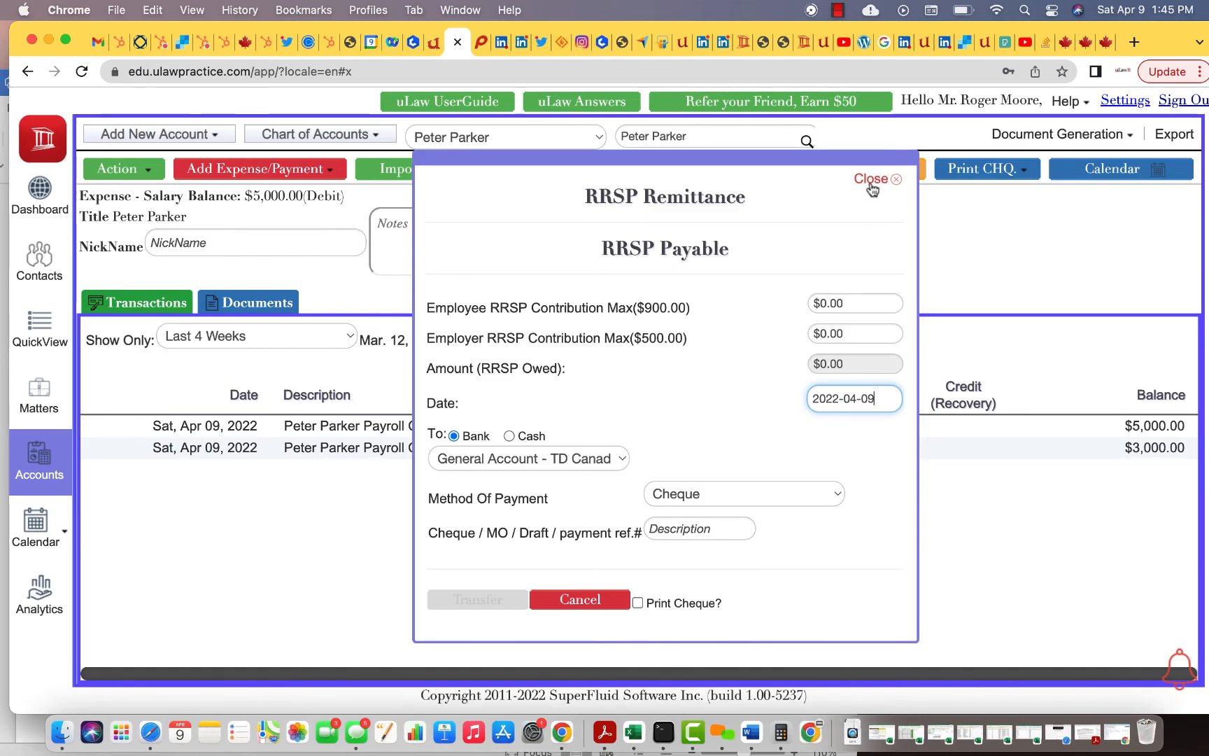
pyautogui.click(871, 179)
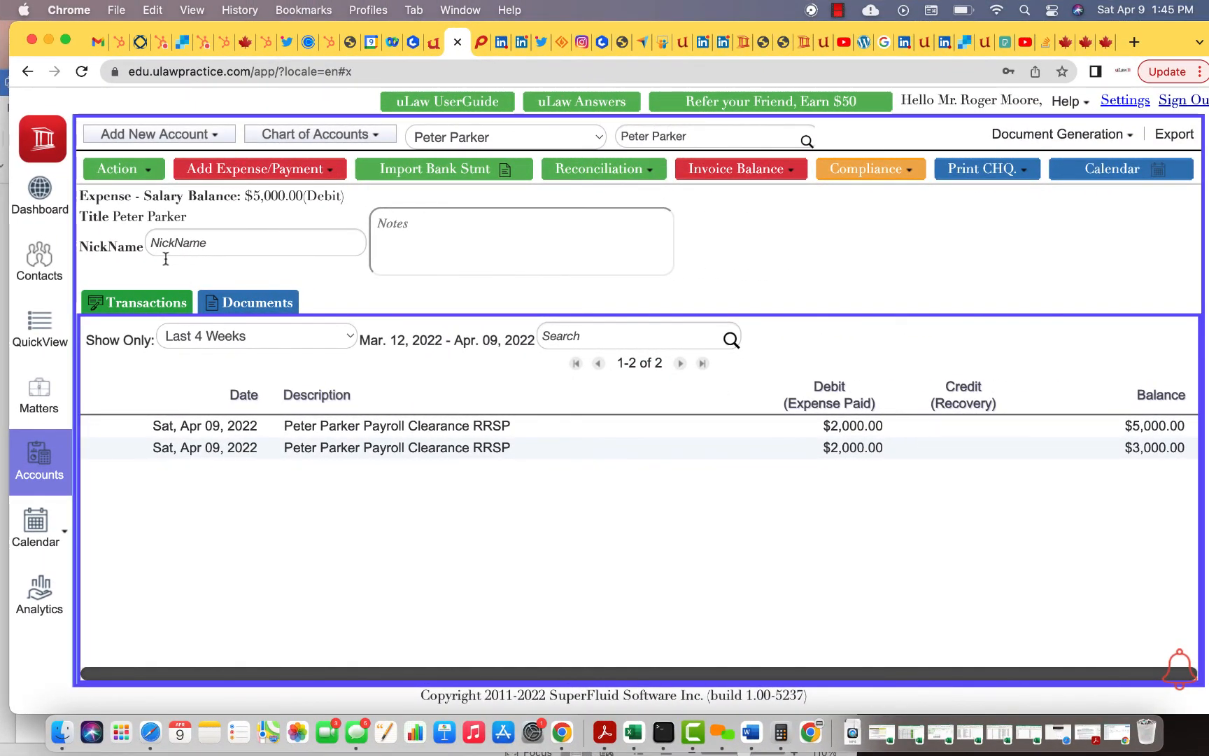
# Open a fresh Payroll Clearing (InHouse) form dated 2022-04-09 with all amounts at $0.00
pyautogui.click(124, 169)
pyautogui.moveTo(144, 358)
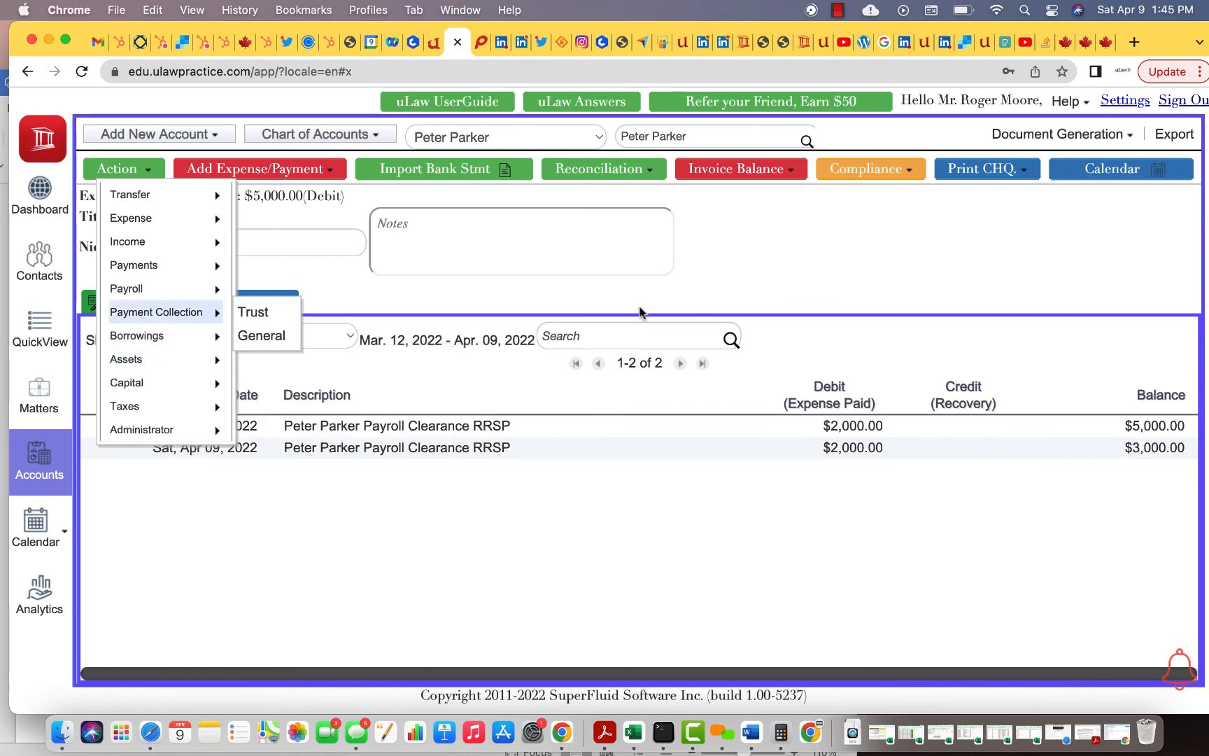
pyautogui.moveTo(192, 294)
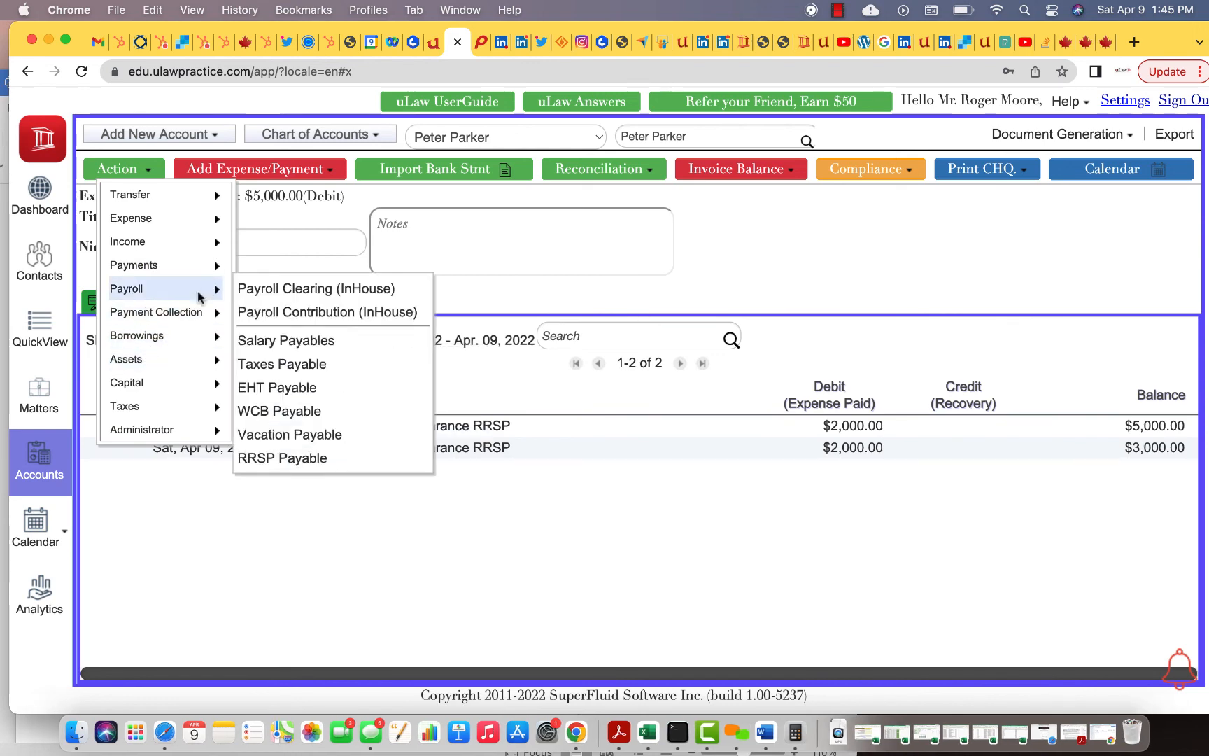
pyautogui.click(295, 303)
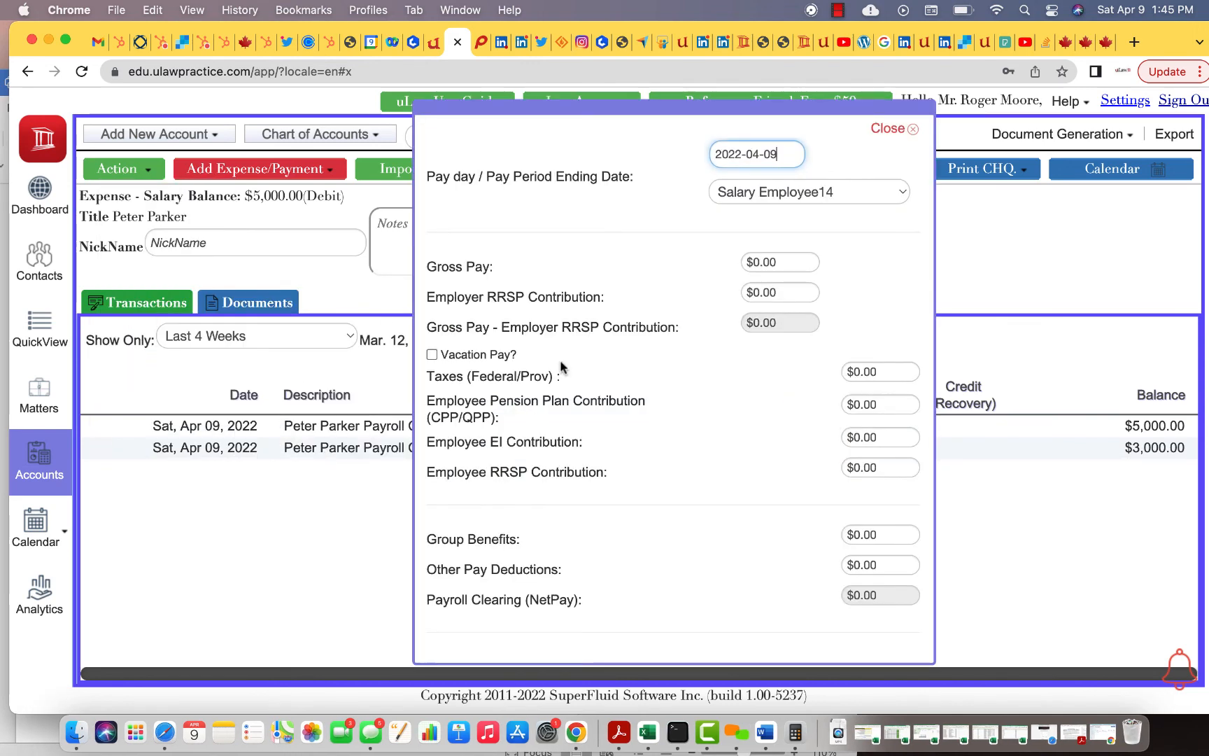
pyautogui.scroll(-2, 663, 388)
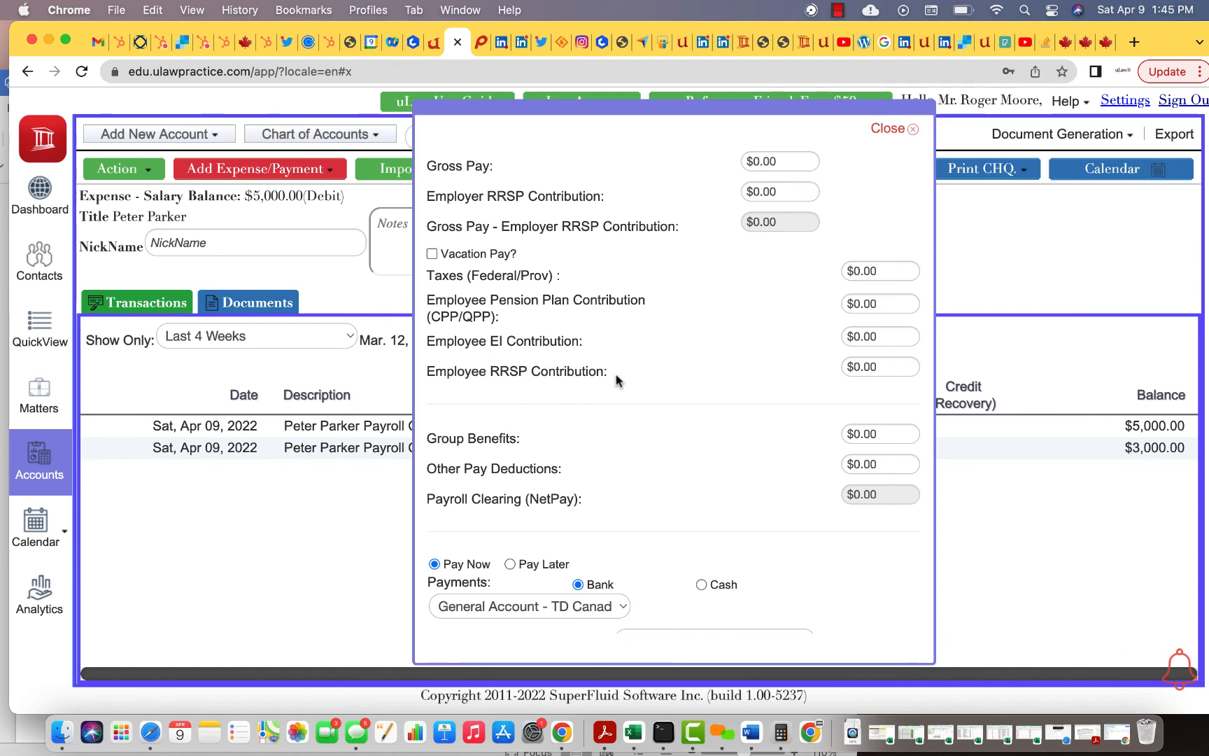
pyautogui.scroll(2, 615, 379)
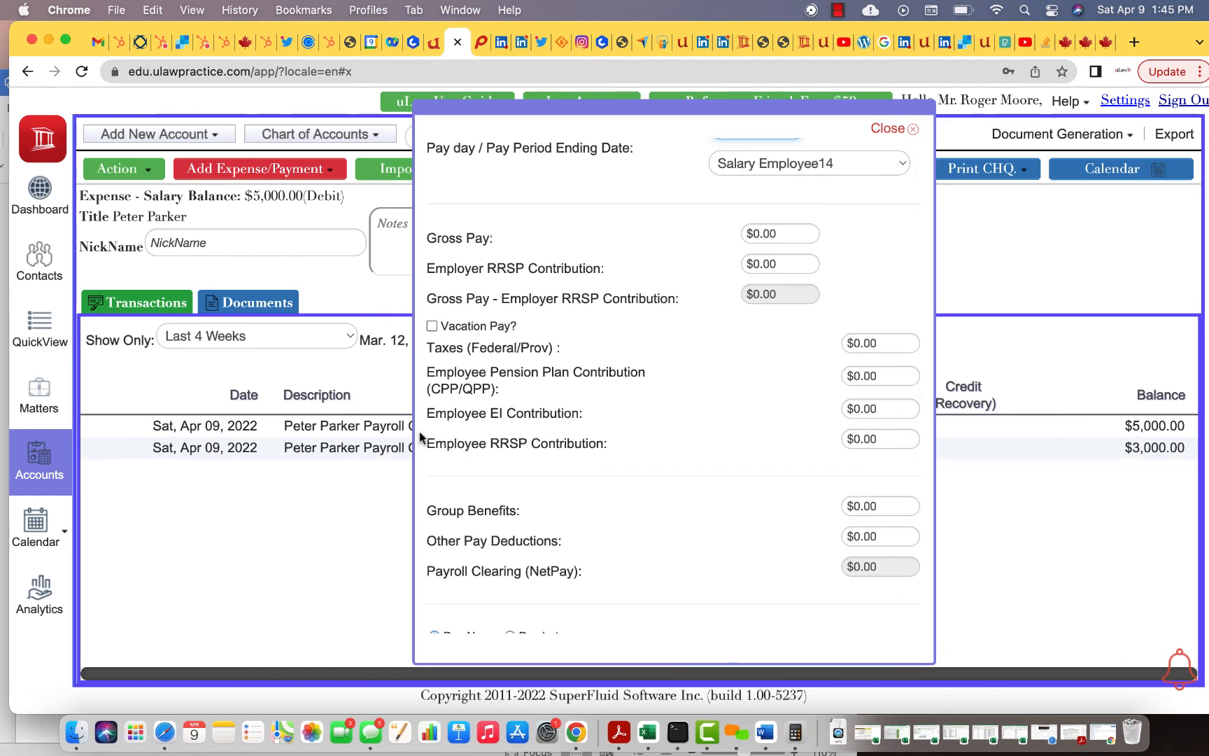
pyautogui.click(837, 9)
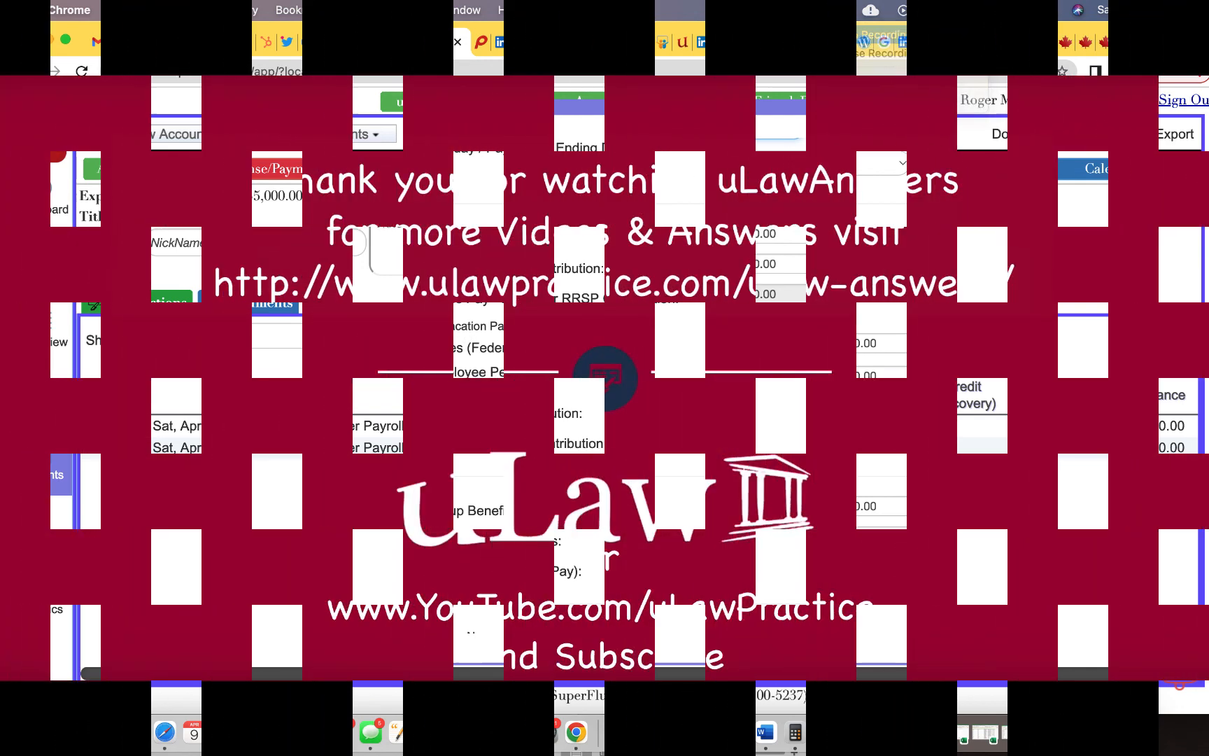